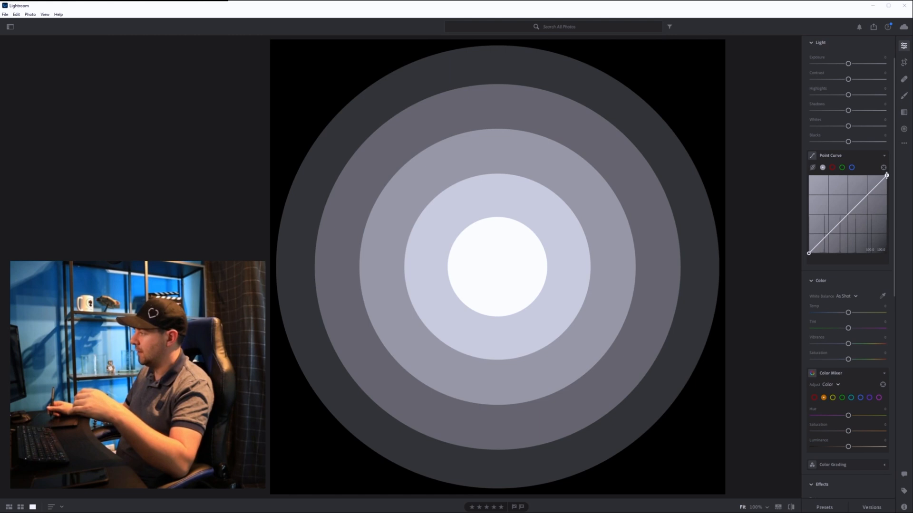
Try lowering the point curve's white point and raising its black point, returning each to the straight diagonal
drag(886, 179, 896, 209)
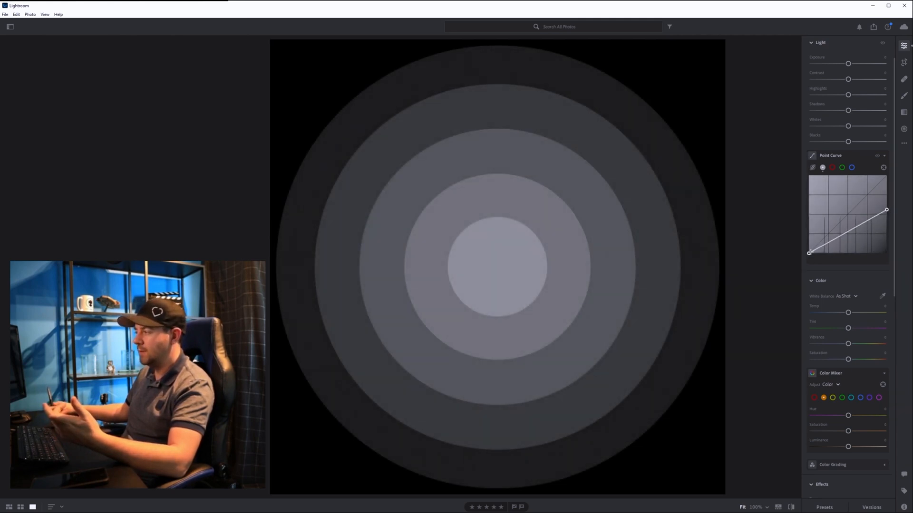
drag(886, 210, 887, 175)
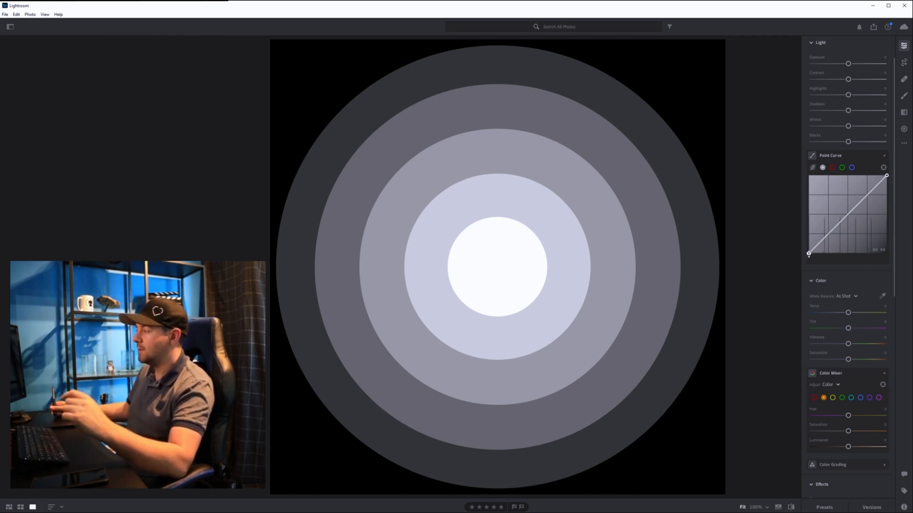
drag(808, 253, 808, 198)
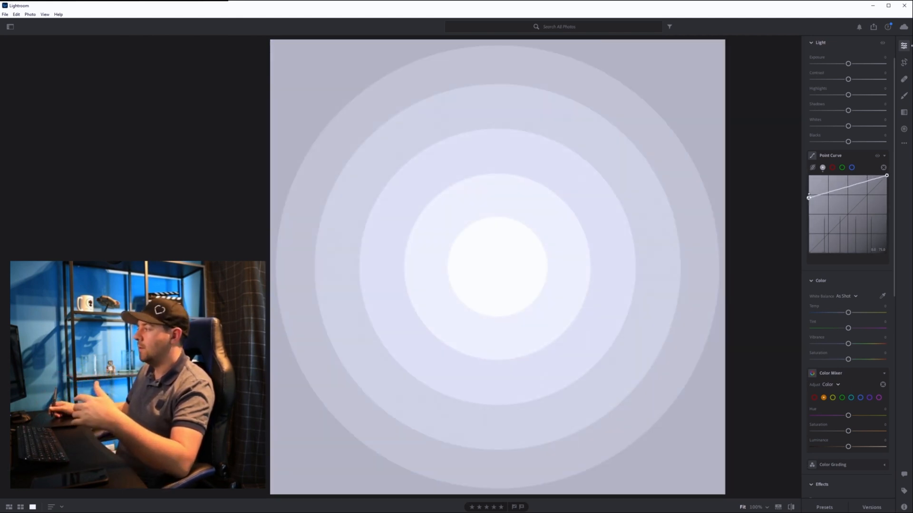
drag(808, 198, 809, 210)
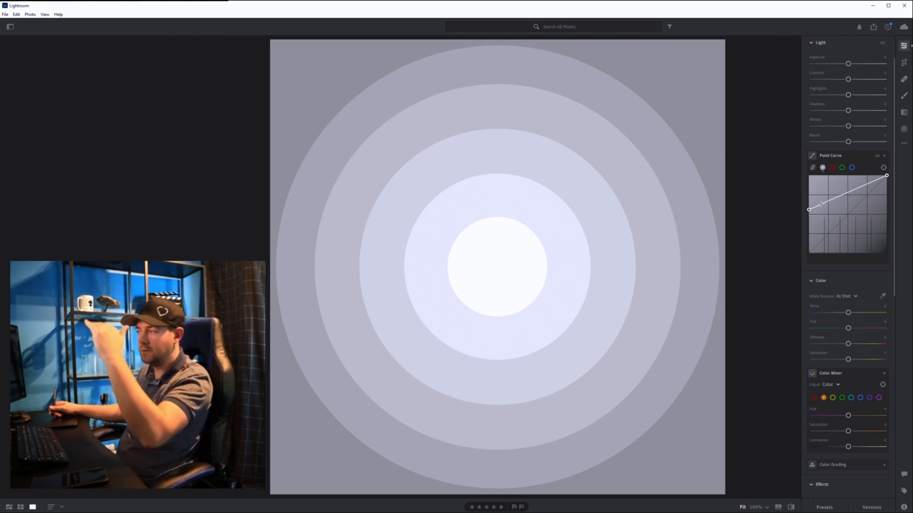
drag(808, 211, 810, 168)
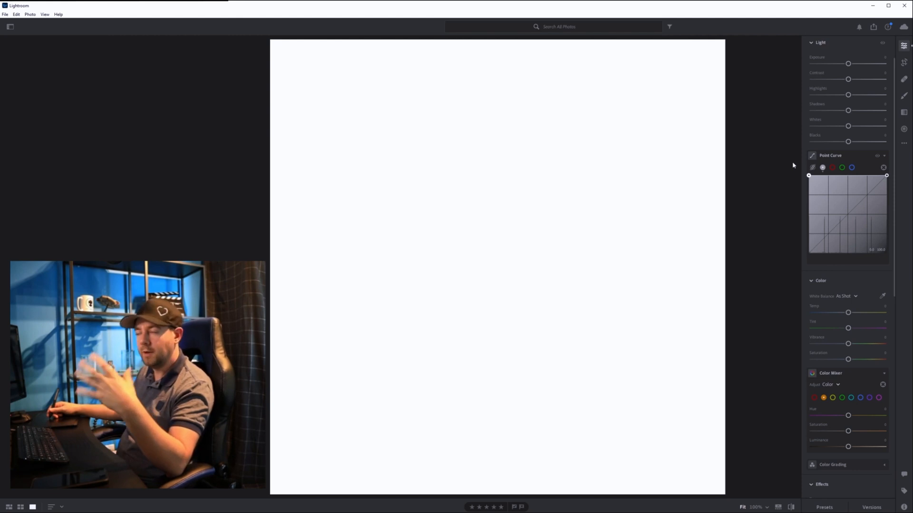
drag(793, 166, 785, 268)
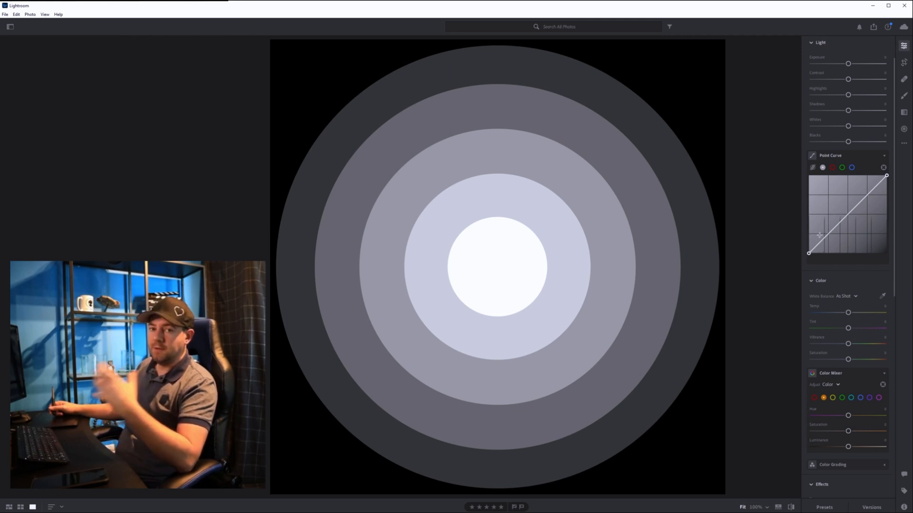
Try adding a series of control points along the point curve between its black and white ends
click(845, 215)
drag(865, 196, 865, 195)
click(827, 233)
click(818, 241)
click(834, 225)
click(853, 205)
drag(872, 189, 873, 187)
click(858, 200)
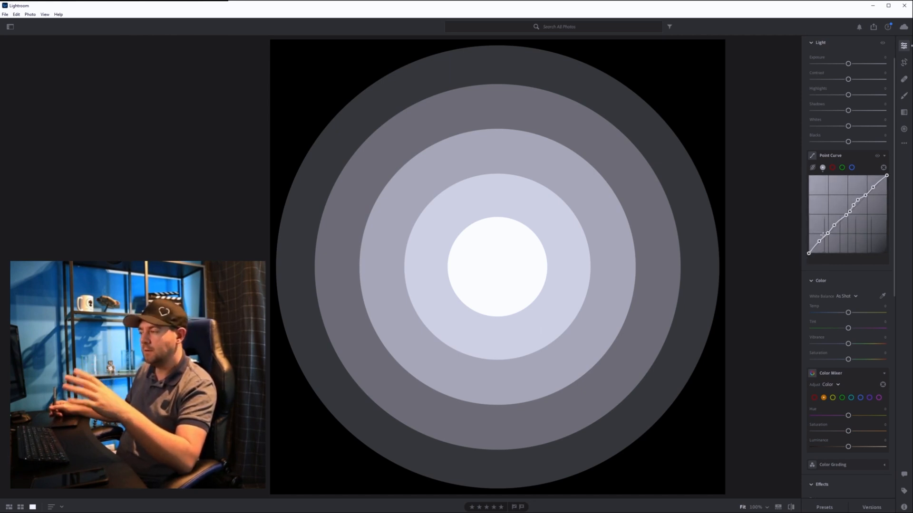
Undo all the added control points to return the point curve to a straight diagonal
key(ctrl+z)
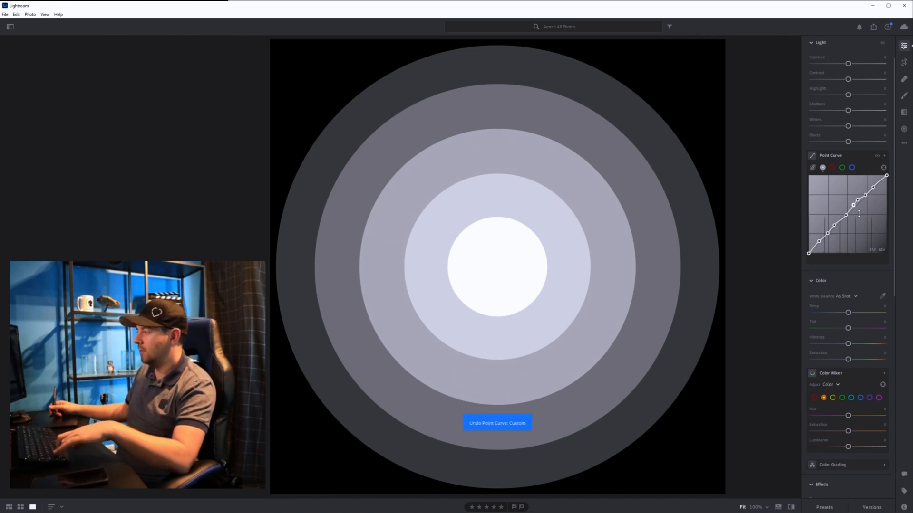
key(ctrl+z)
key(ctrl+z)
key(ctrl+z)
key(ctrl+z)
key(ctrl+z)
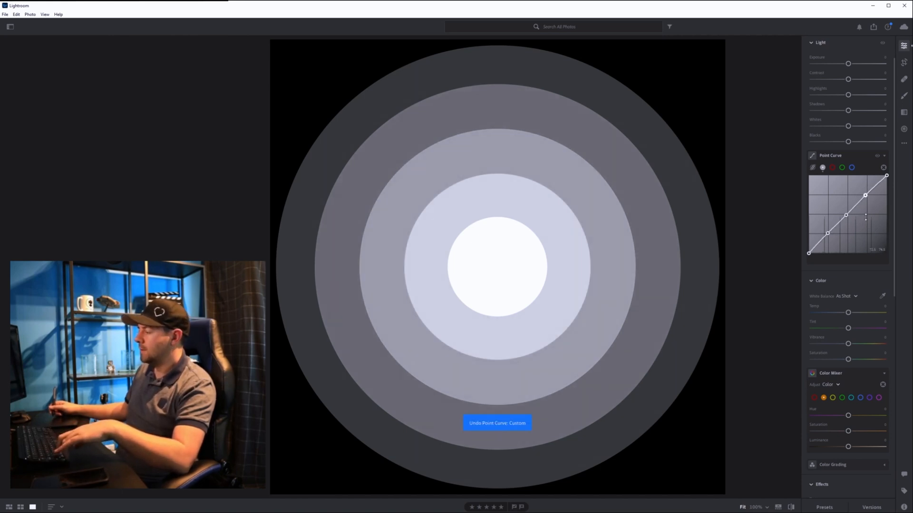
key(ctrl+z)
key(ctrl+z)
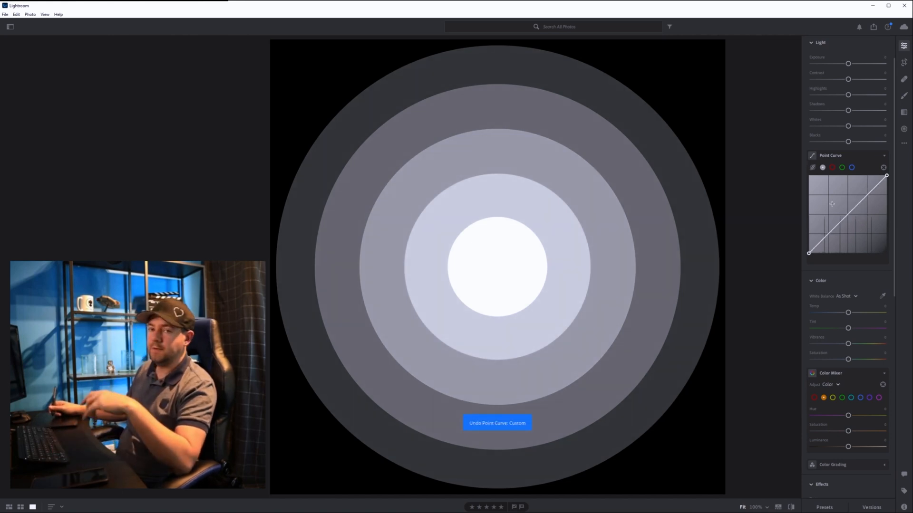
Try placing shadow, midtone and highlight points on the curve freehand, and undo them
click(827, 236)
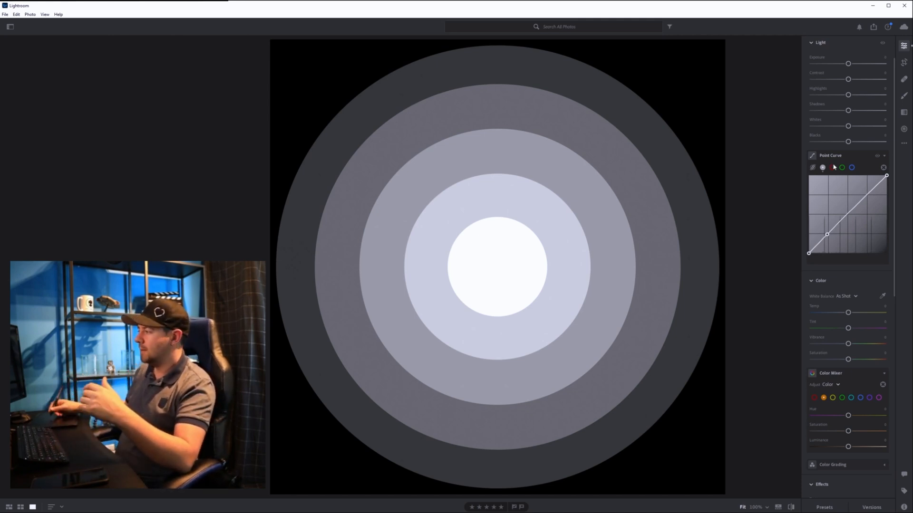
click(849, 213)
click(867, 195)
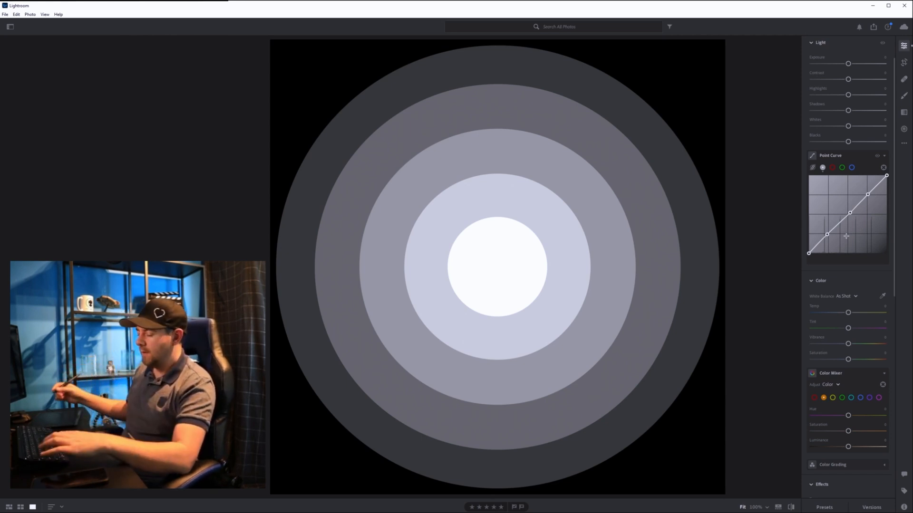
key(ctrl+z)
key(ctrl+z)
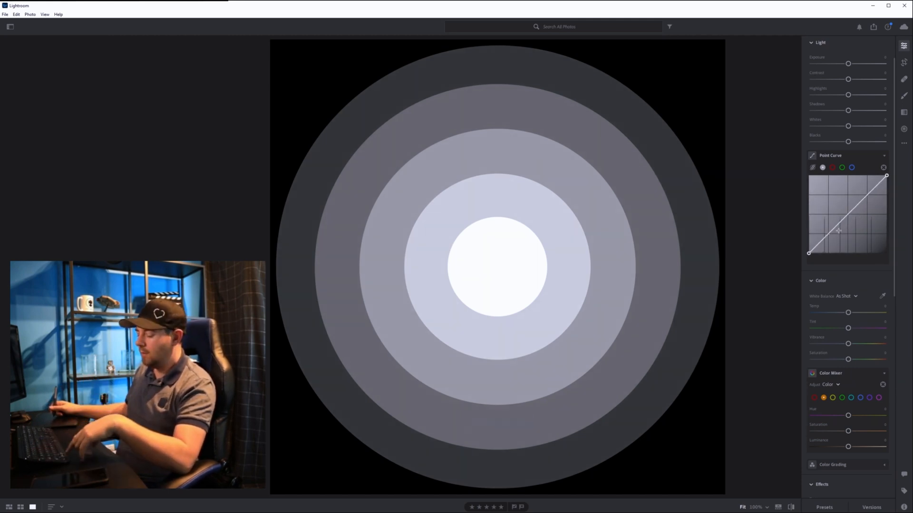
Add three anchor points exactly on the diagonal at the quarter, half and three-quarter grid crossings without shifting the curve
key(alt)
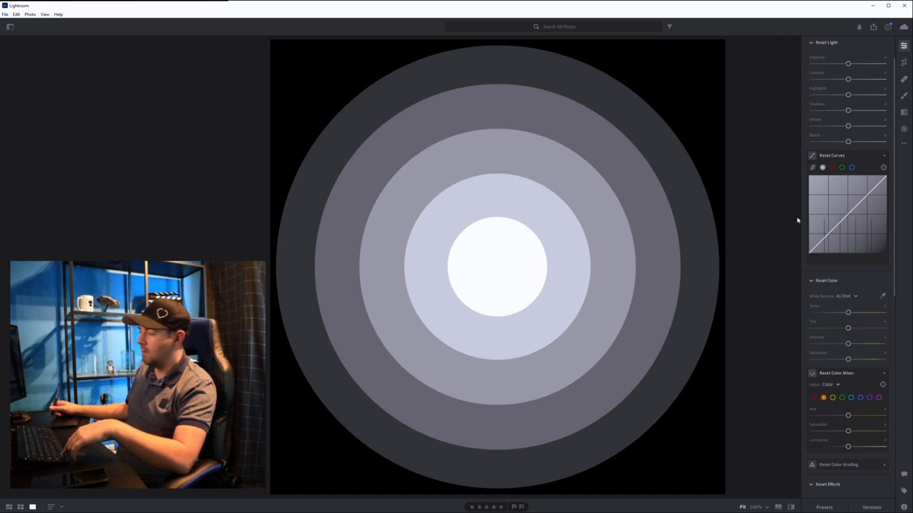
alt+click(828, 234)
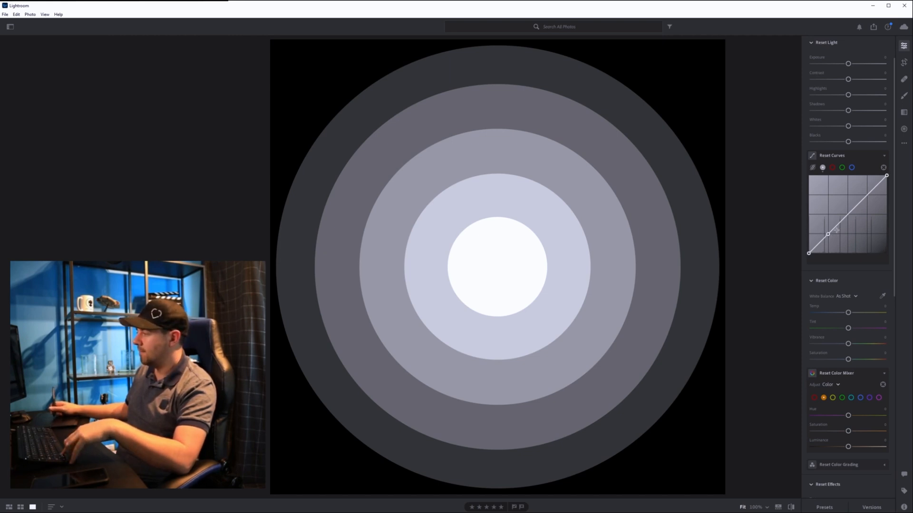
alt+click(846, 214)
alt+click(866, 196)
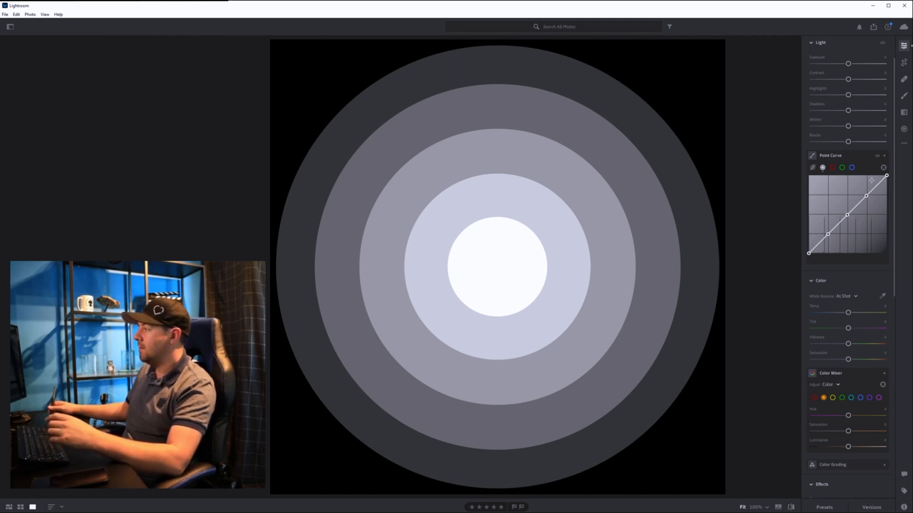
Try lowering the anchored curve's white point, raising its black point to full brightness, and restoring the white point to maximum
drag(886, 177, 891, 198)
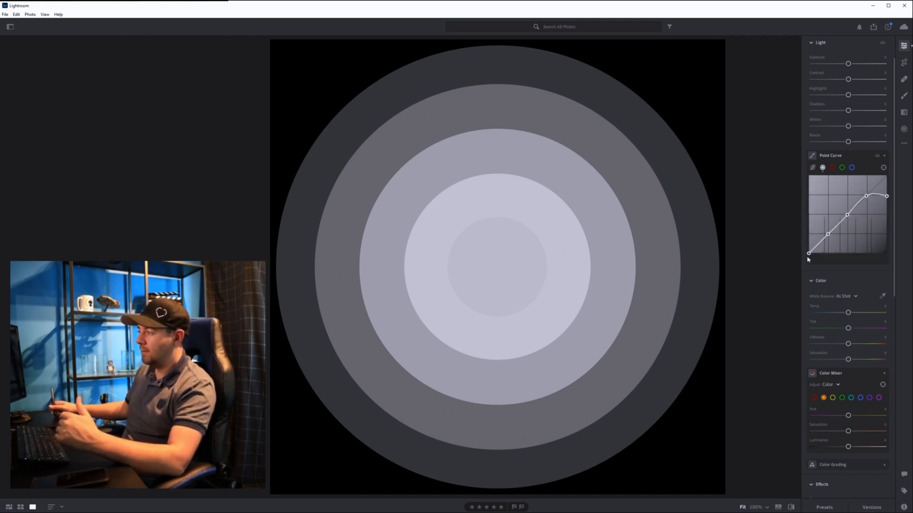
drag(809, 254, 804, 195)
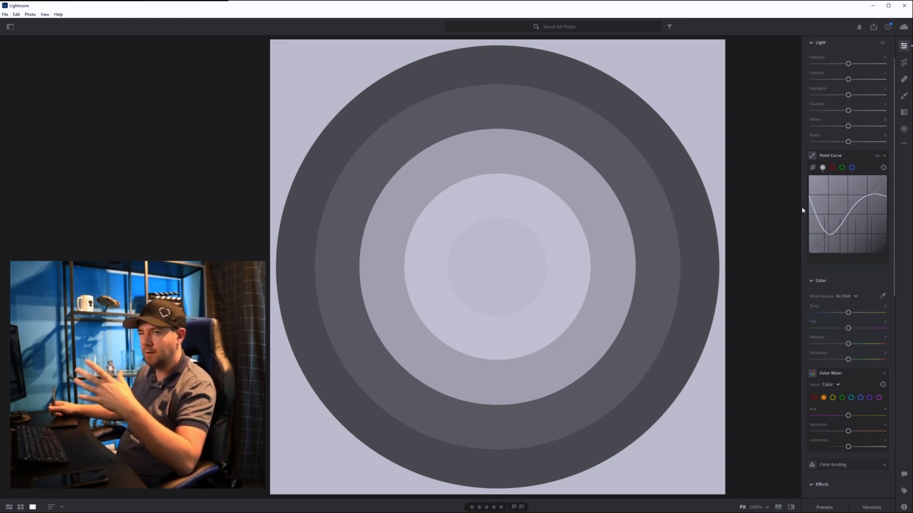
drag(809, 197, 802, 176)
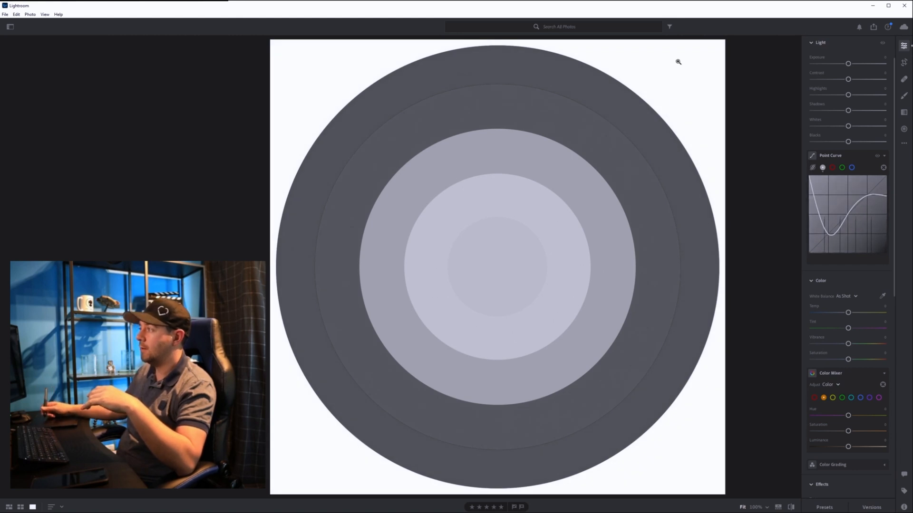
drag(887, 197, 889, 174)
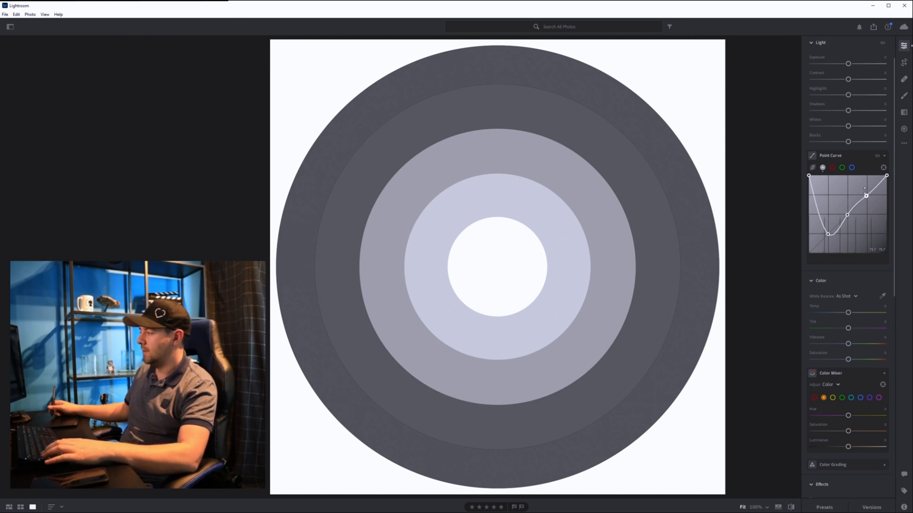
Undo the black and white point changes, keeping the three anchor points on the diagonal
key(ctrl+z)
key(ctrl+z)
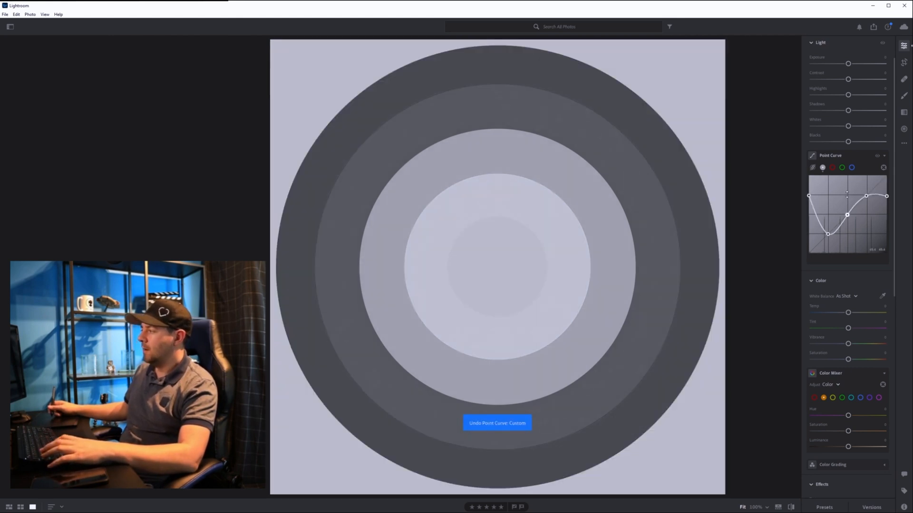
key(ctrl+z)
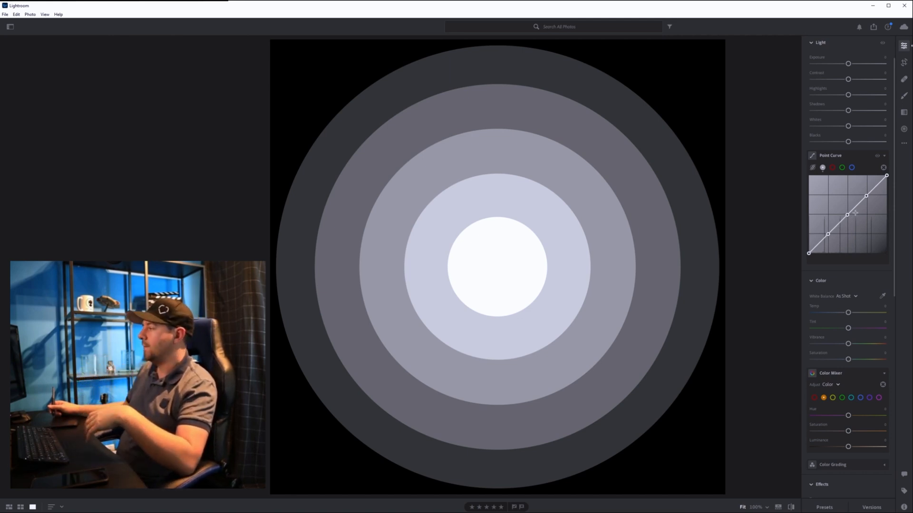
Use the curve's targeted adjustment tool on the image to brighten the middle gray ring's tones
click(883, 168)
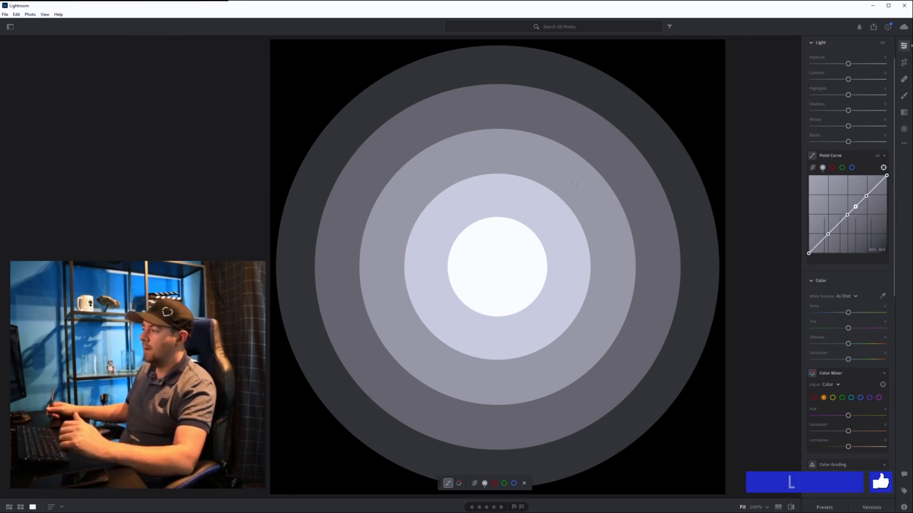
mouse_move(578, 187)
mouse_down()
mouse_move(561, 187)
mouse_move(589, 188)
mouse_up()
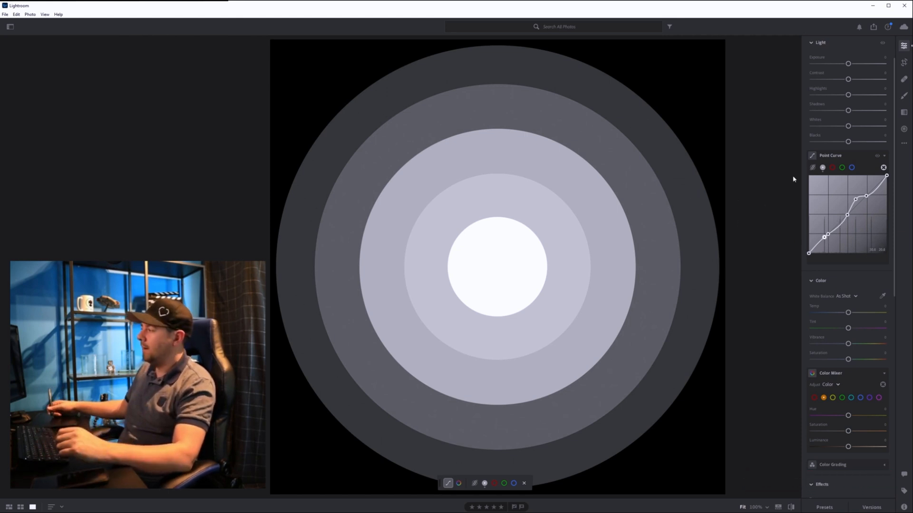
Compare the rings image with the point curve adjustment switched off and on
click(877, 157)
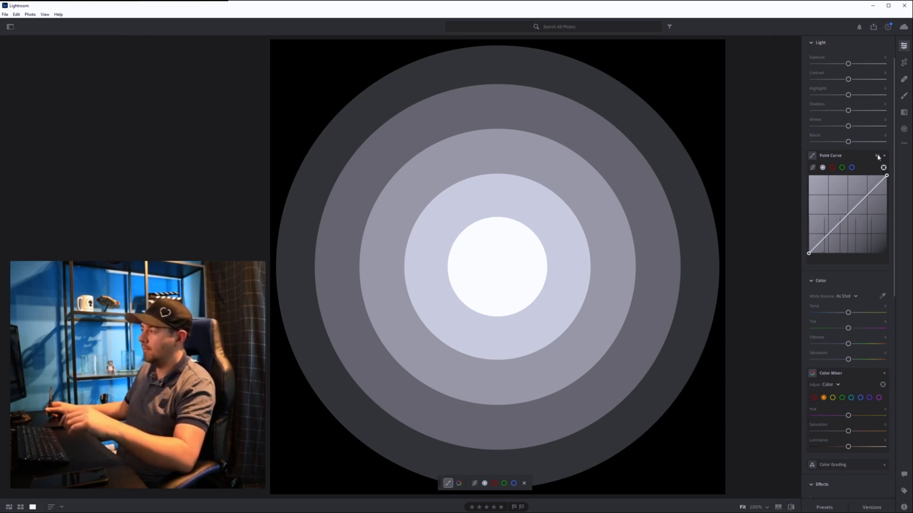
click(878, 156)
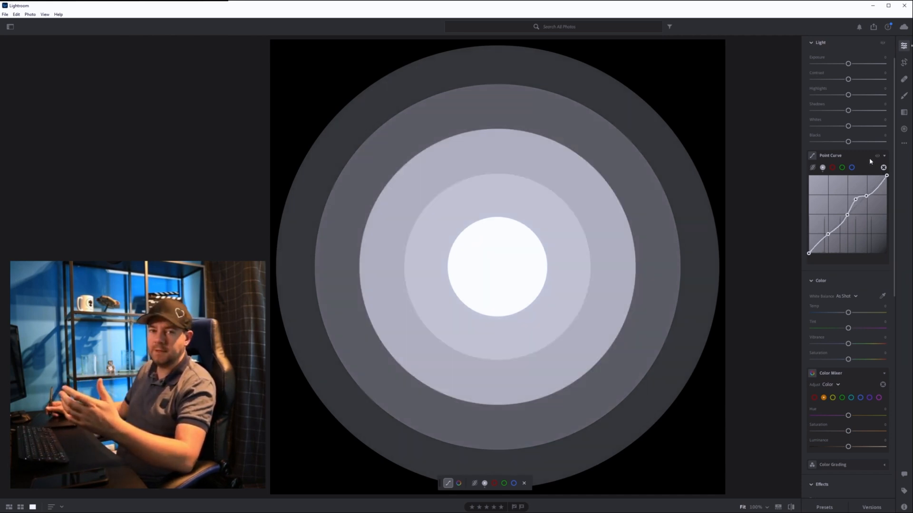
click(878, 157)
click(877, 157)
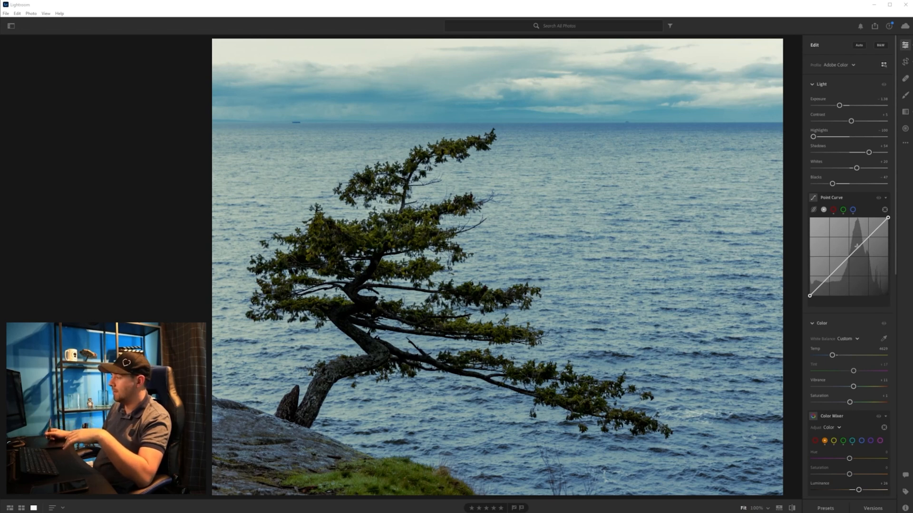
On the tree seascape's point curve, pull the upper-midtone histogram peak down and lift the shadows with a second point
click(857, 246)
drag(857, 248, 862, 256)
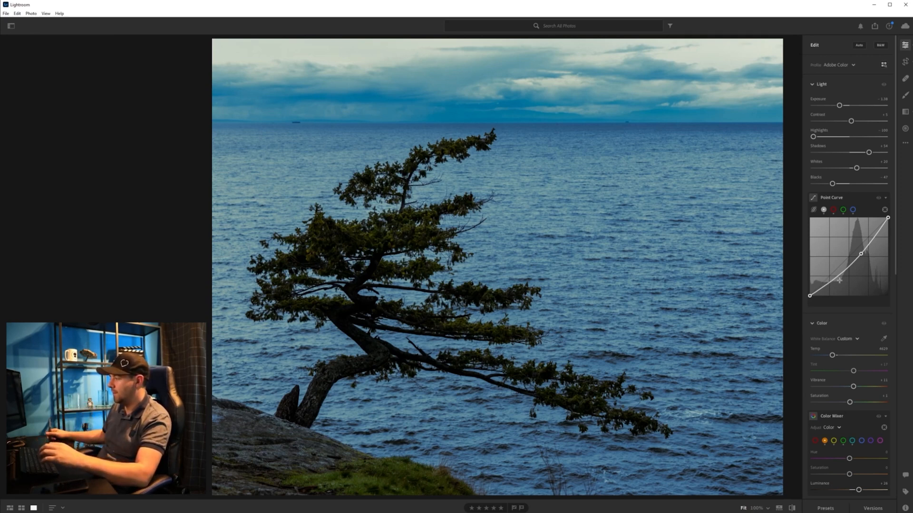
drag(828, 282, 831, 272)
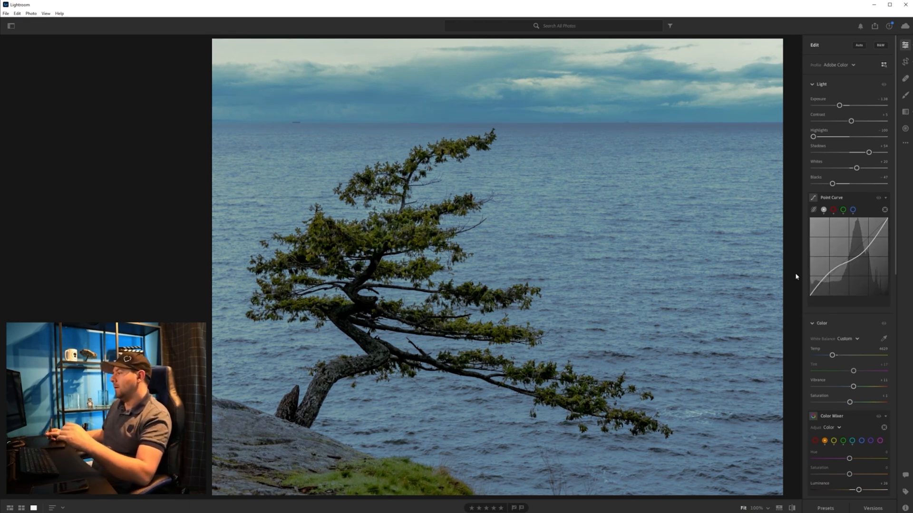
Compare the seascape before and after the curve edit by undoing and redoing it, leaving the edit applied
key(ctrl+z)
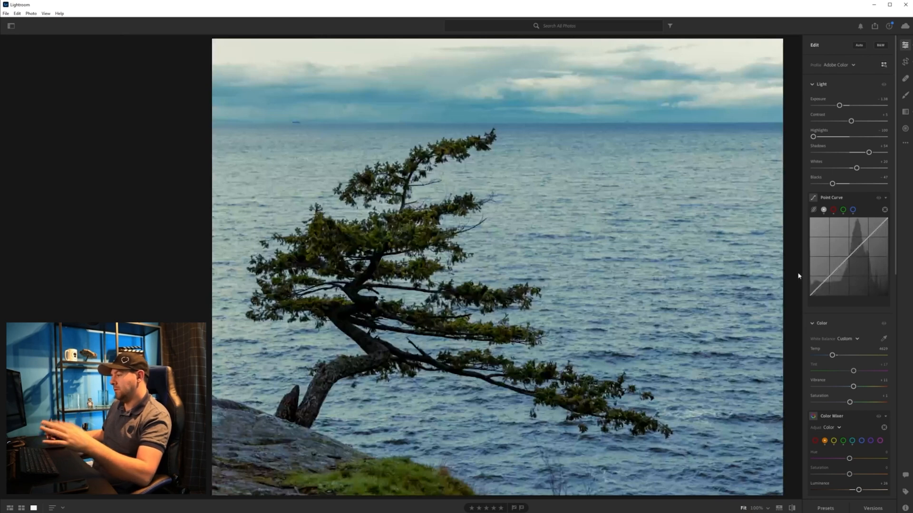
key(ctrl+shift+z)
key(ctrl+z)
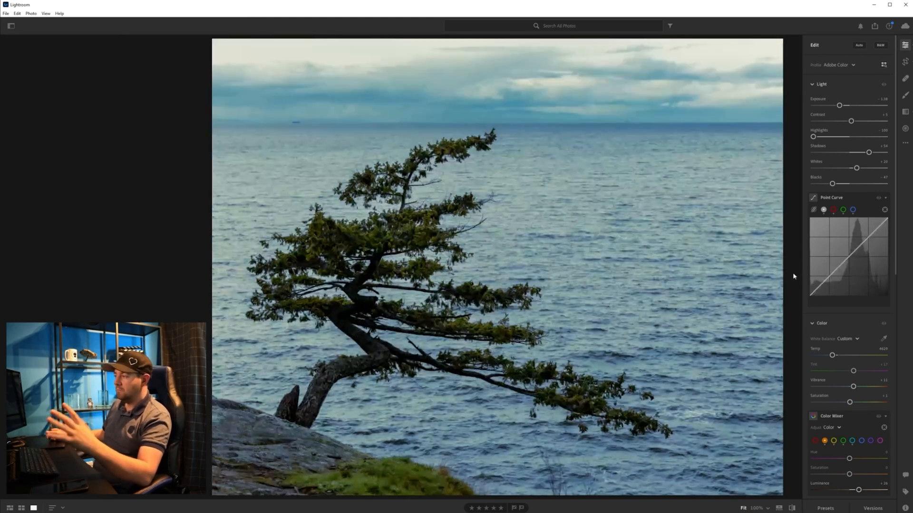
key(ctrl+shift+z)
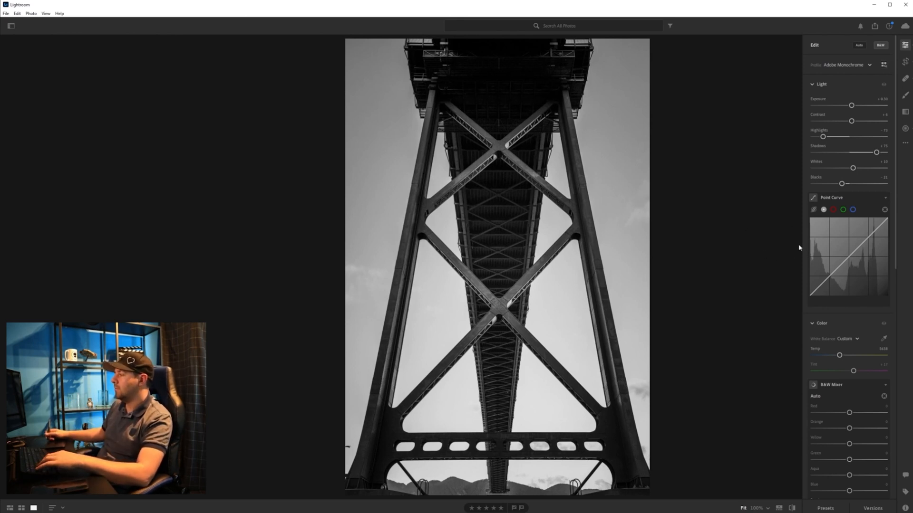
Anchor the bridge photo's point curve at its three inner diagonal grid crossings, slightly lifting the black point and lowering the white point
key(alt)
click(868, 236)
click(829, 276)
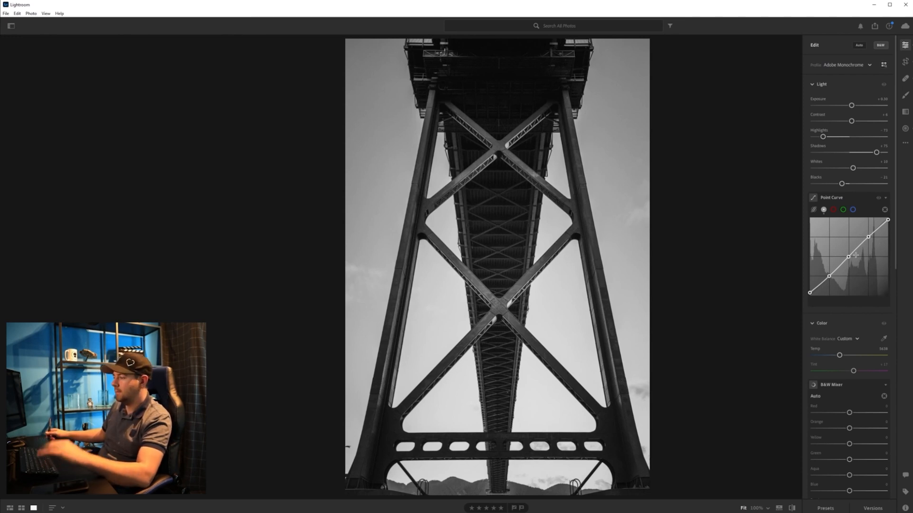
Activate the curve's targeted adjustment tool and lower the highlights anchor point to darken the bridge photo's sky
click(884, 210)
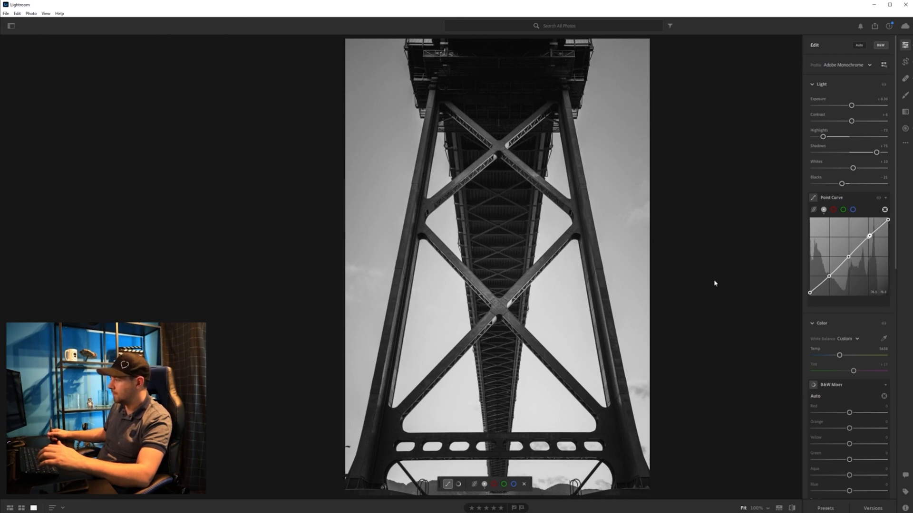
drag(868, 237, 871, 244)
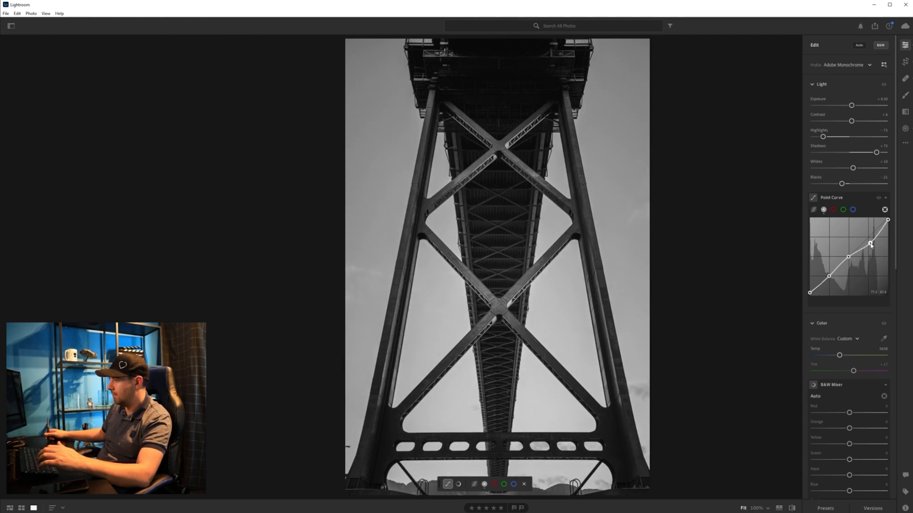
Compare the bridge photo with and without the point curve by toggling the curve's effect, leaving it applied
click(878, 198)
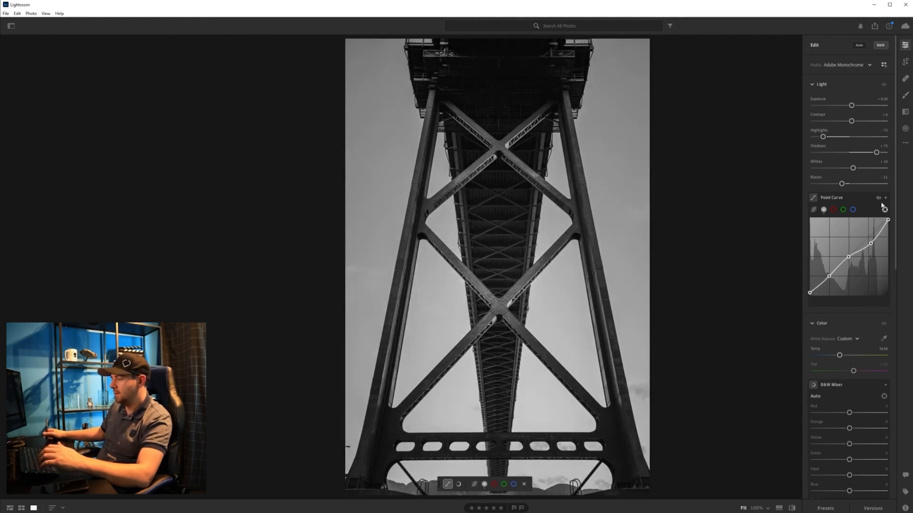
click(878, 197)
click(878, 197)
click(878, 197)
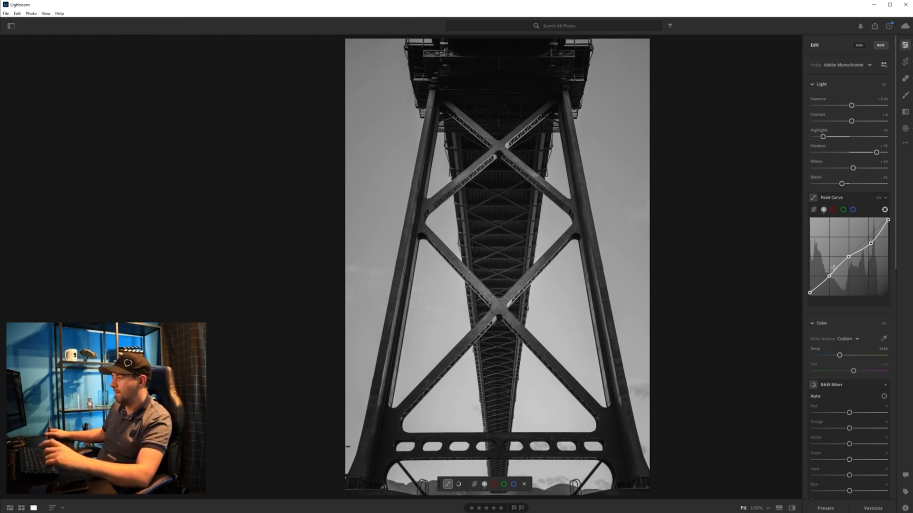
Raise the shadows anchor point to lighten the bridge's steelwork, and compare the photo with the point curve off and on
drag(829, 276, 830, 269)
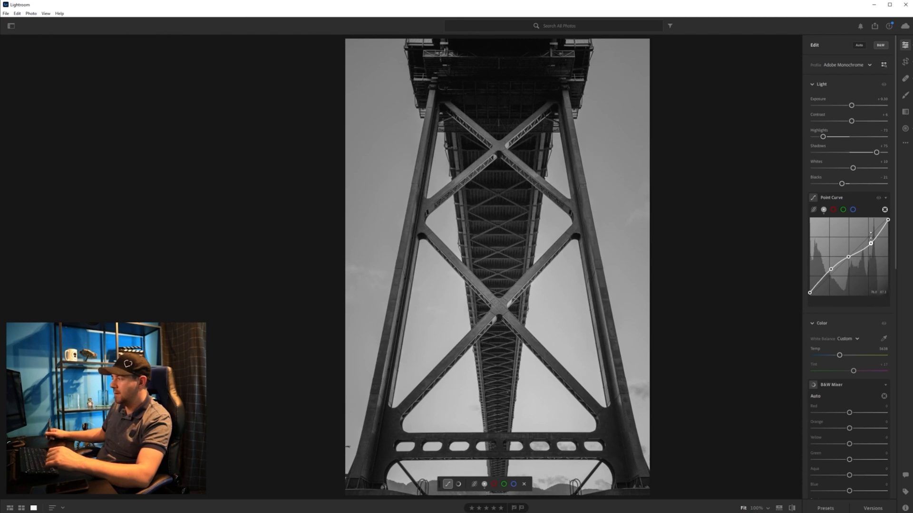
click(877, 198)
click(878, 198)
click(878, 198)
click(878, 198)
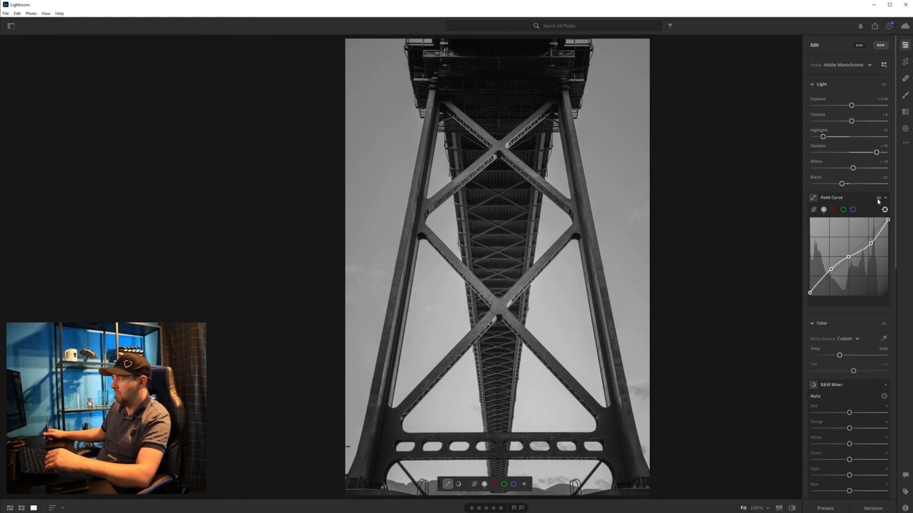
click(878, 198)
click(879, 198)
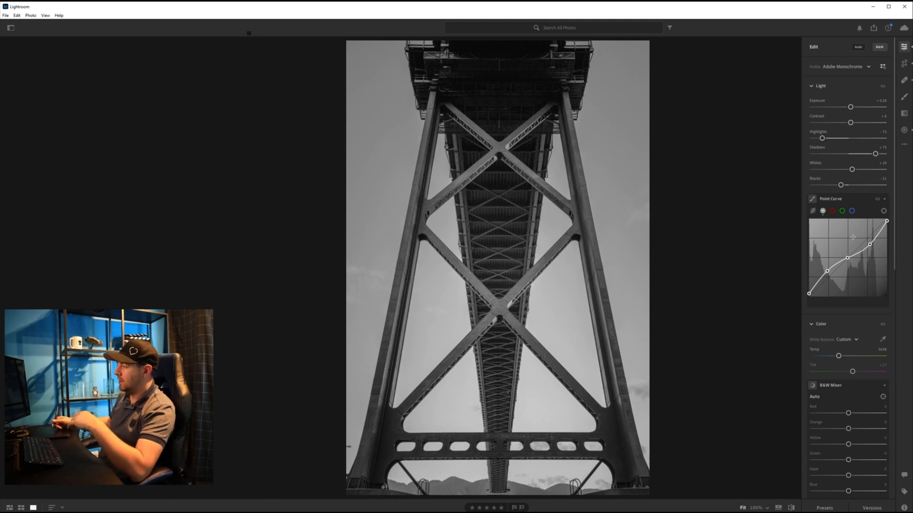
Reset the bridge photo's point curve channel and switch to the parametric tone curve
right_click(828, 234)
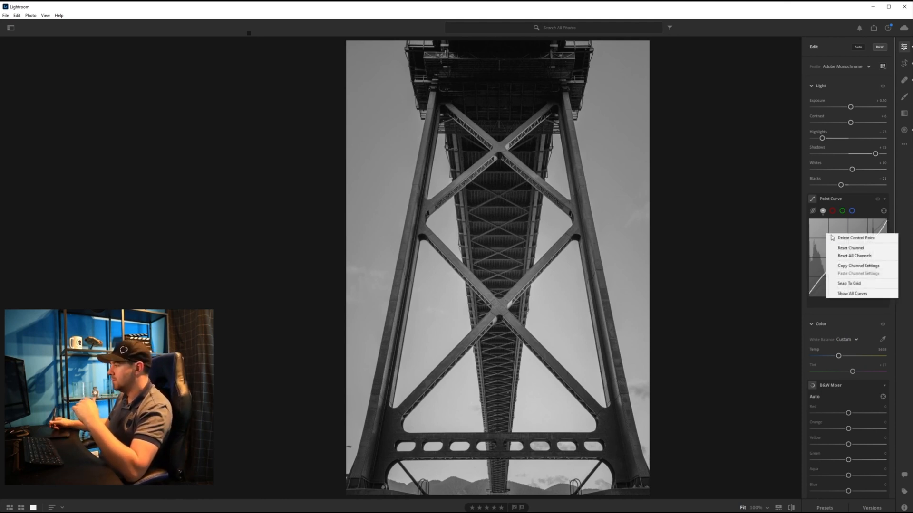
click(849, 248)
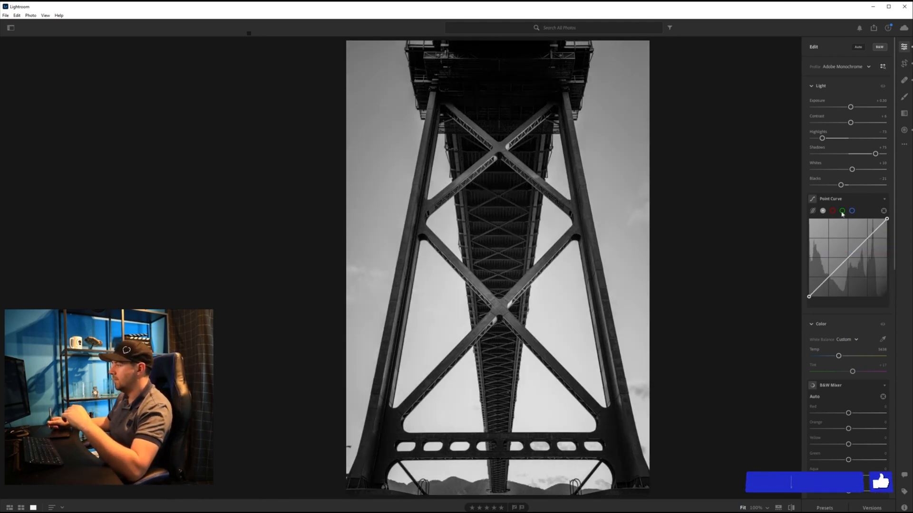
click(813, 212)
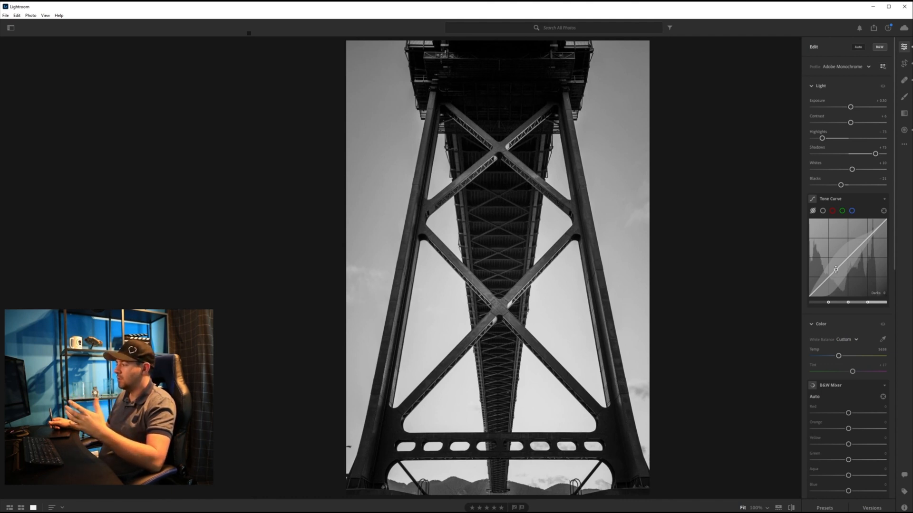
Try strongly lowering the parametric curve's Lights region from two different points on the line, undoing each adjustment
click(861, 244)
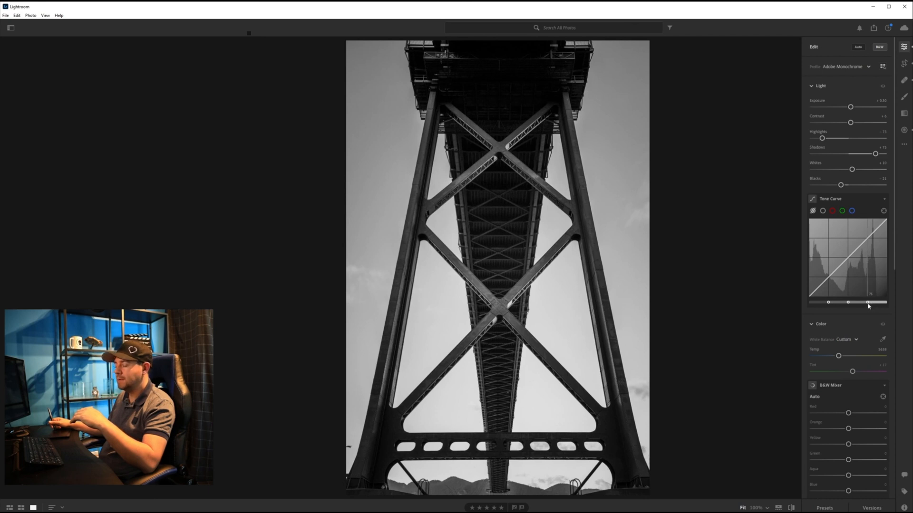
drag(857, 247, 856, 266)
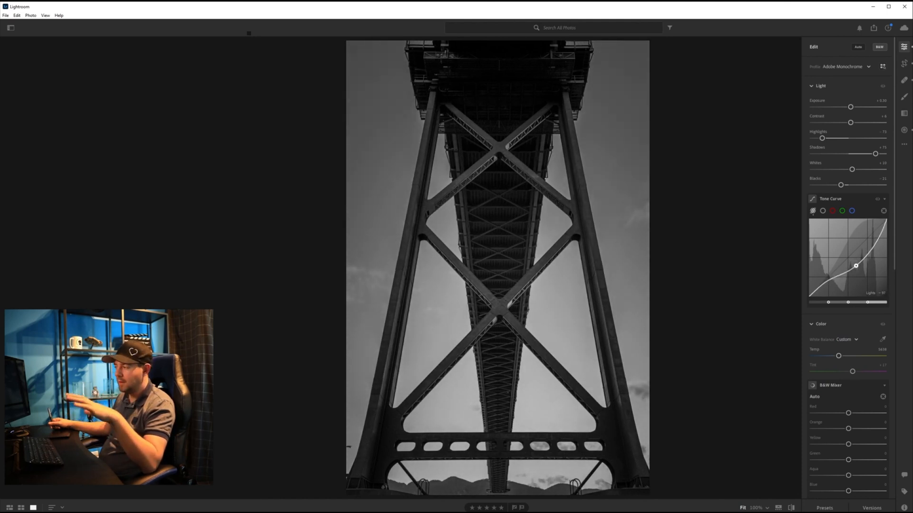
drag(856, 266, 856, 266)
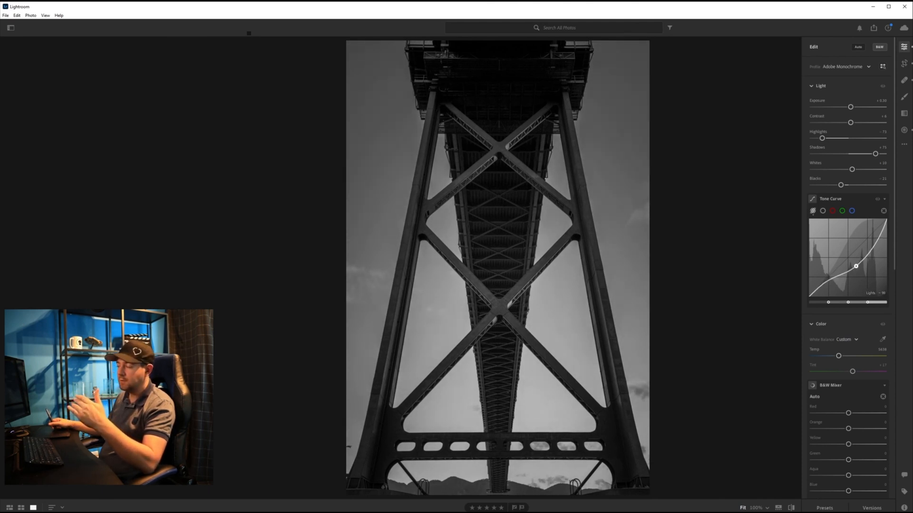
key(ctrl+z)
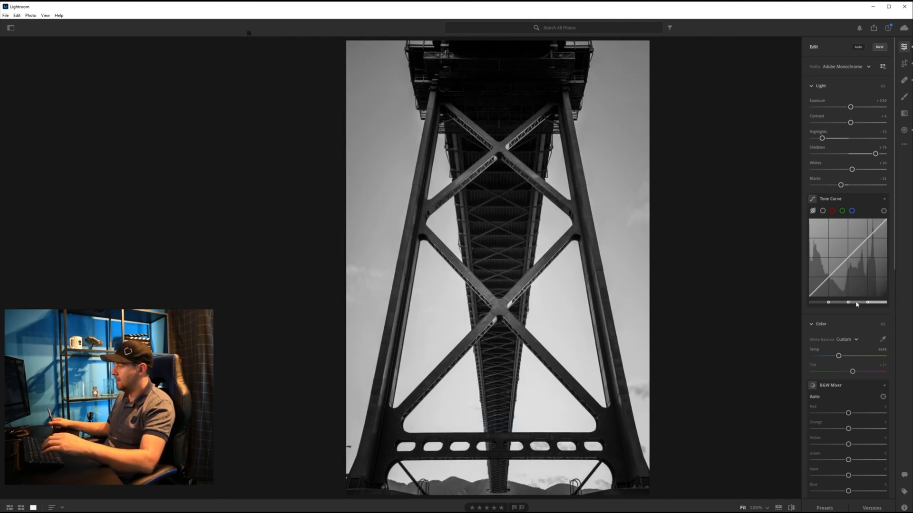
drag(863, 242, 864, 259)
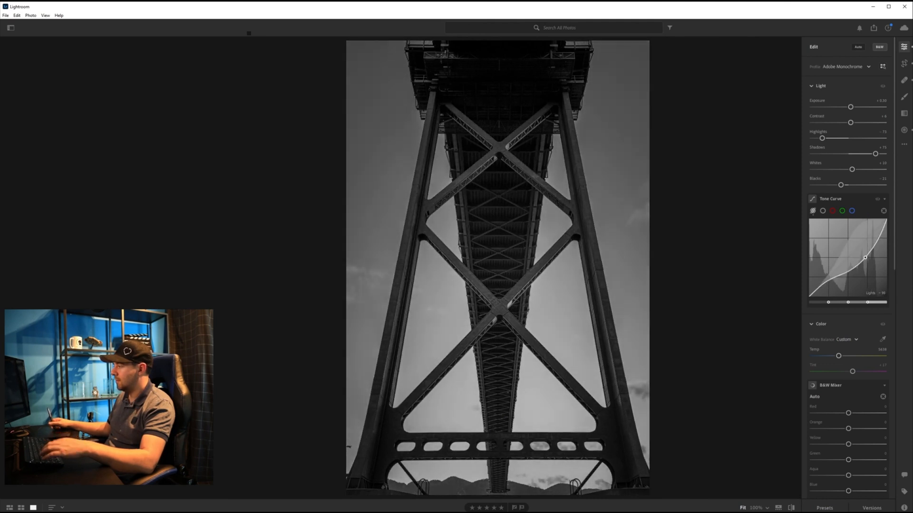
key(ctrl+z)
Try lowering the Lights region and raising the Darks region of the bridge photo's parametric curve, and undo both adjustments
drag(853, 249, 852, 269)
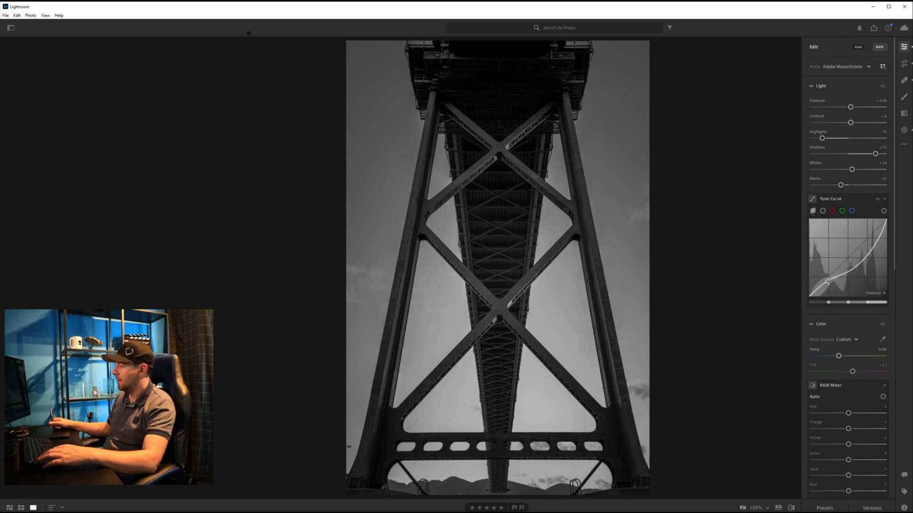
drag(839, 274, 838, 264)
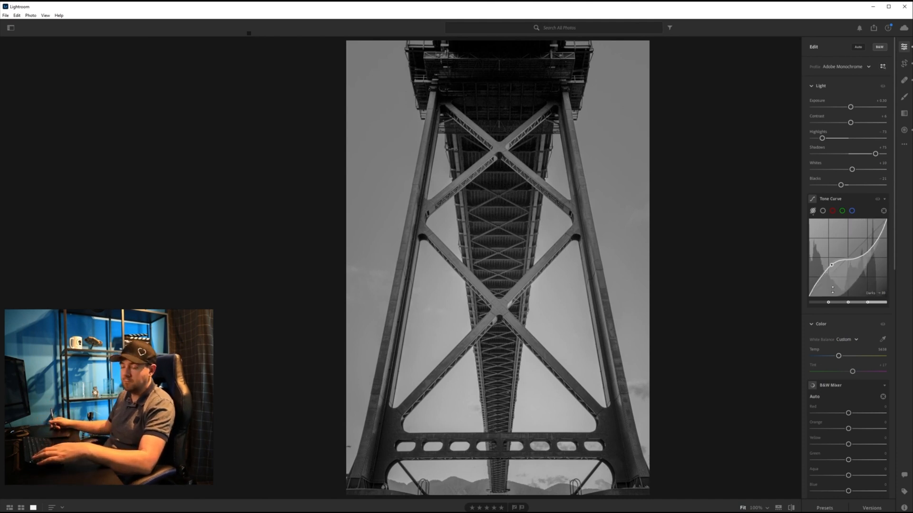
key(ctrl+z)
key(ctrl+z)
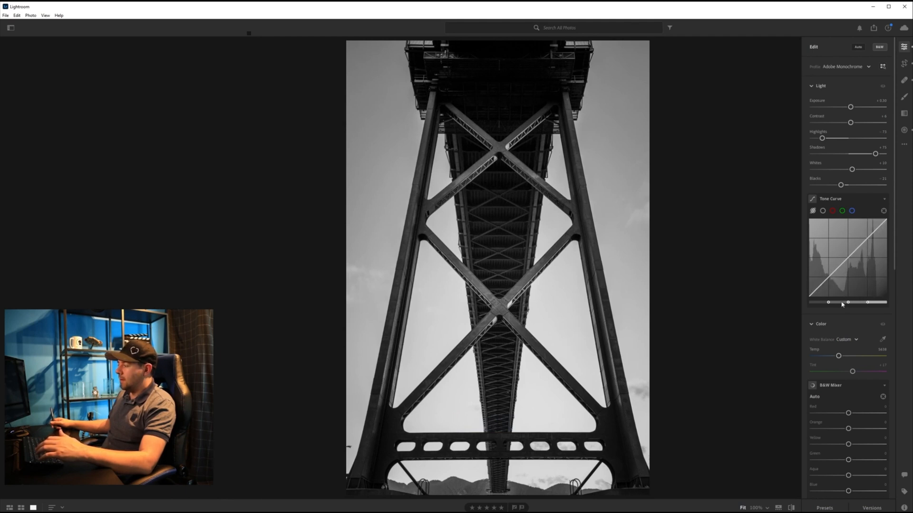
Try widening the Lights region by moving its two range dividers apart, lower the Lights, and undo the curve adjustment
click(863, 242)
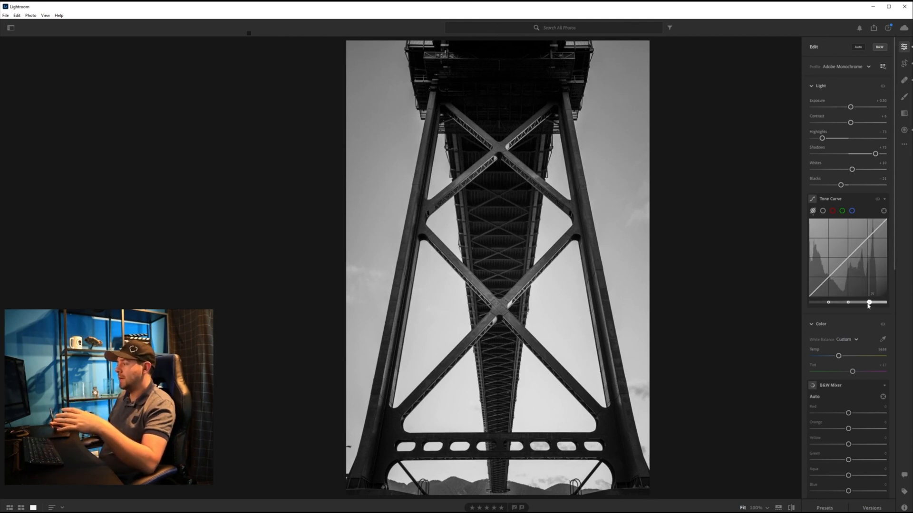
drag(868, 305, 875, 304)
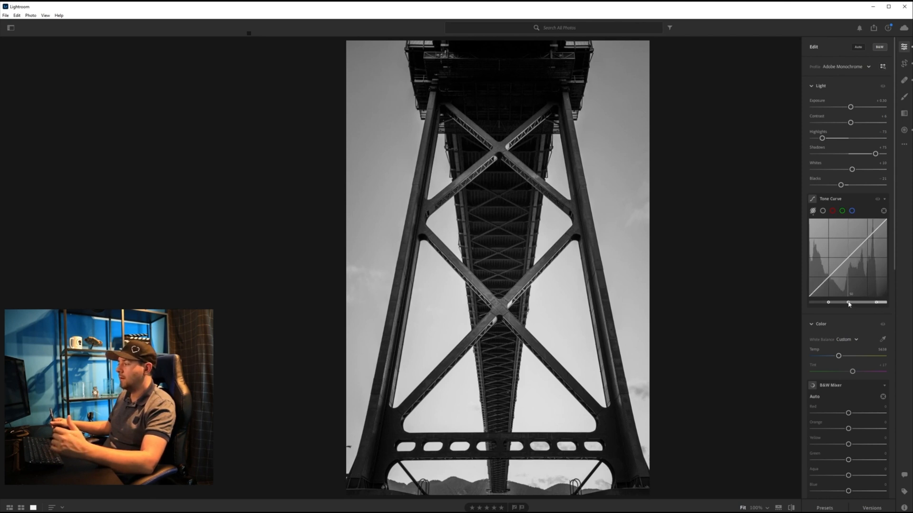
drag(846, 303, 840, 304)
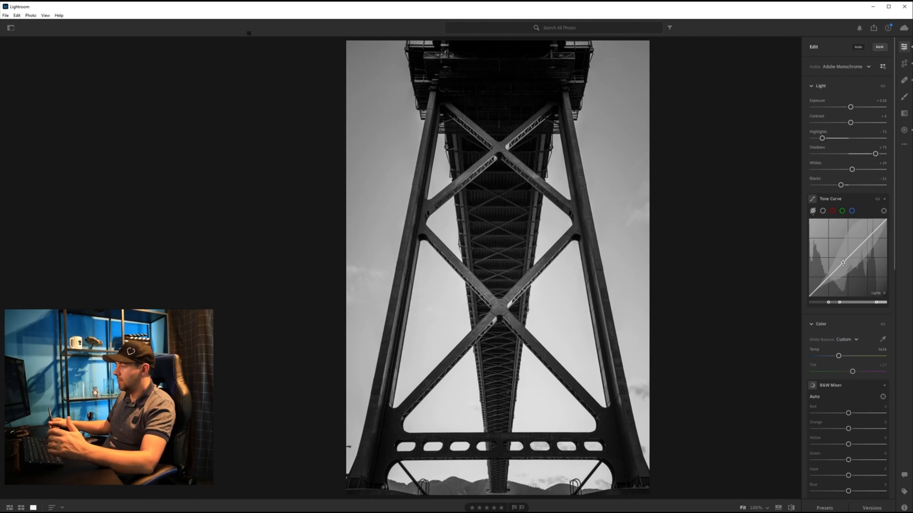
click(863, 243)
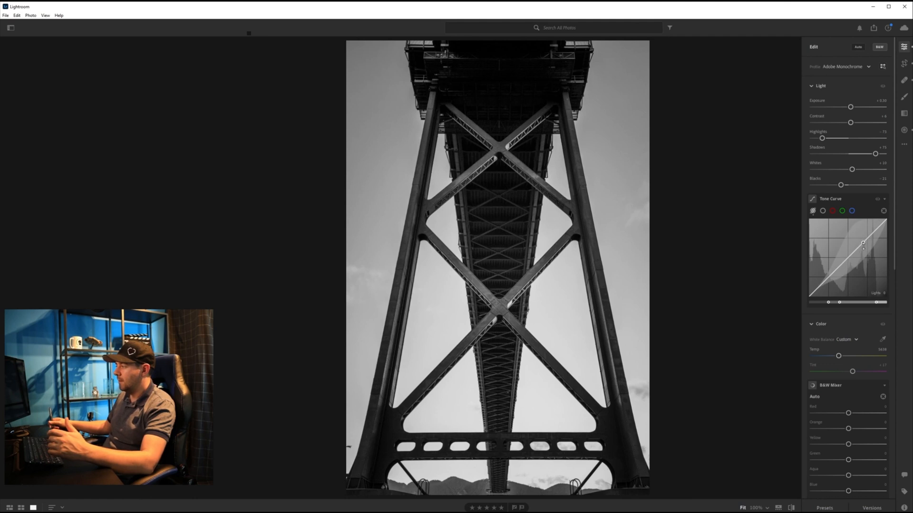
mouse_move(857, 247)
mouse_down()
mouse_move(857, 260)
mouse_move(859, 246)
mouse_move(868, 253)
mouse_up()
key(ctrl+z)
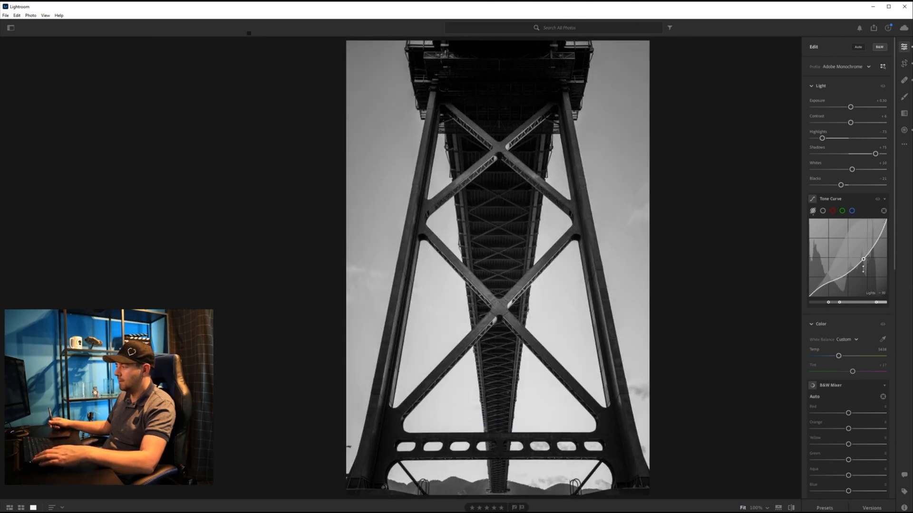
Narrow the Lights region with its range dividers, lower the Lights to darken the sky, and raise the Darks to brighten the bridge
mouse_move(848, 302)
mouse_down()
mouse_move(872, 306)
mouse_move(850, 302)
mouse_up()
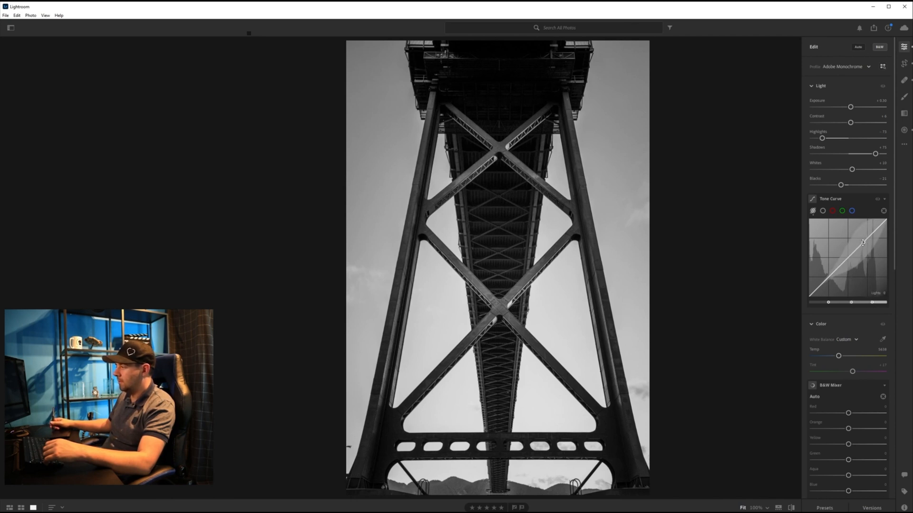
drag(862, 242, 860, 249)
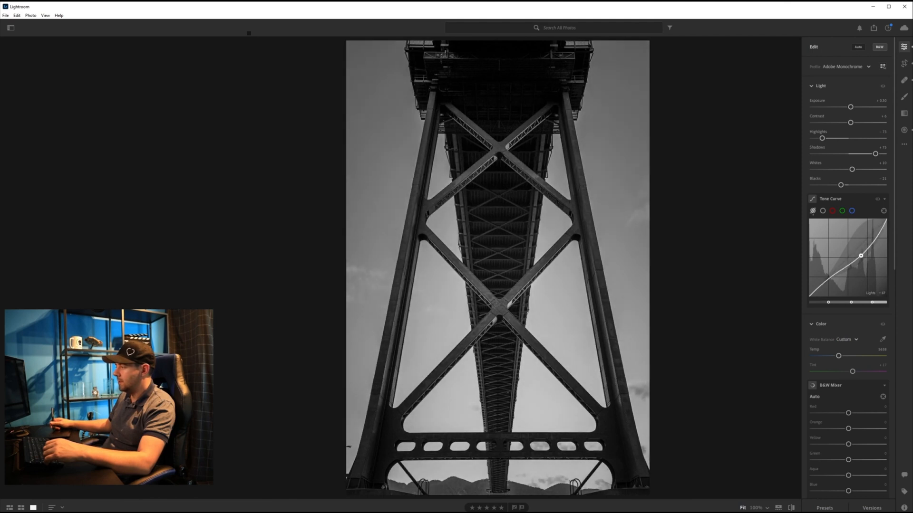
drag(833, 275, 832, 266)
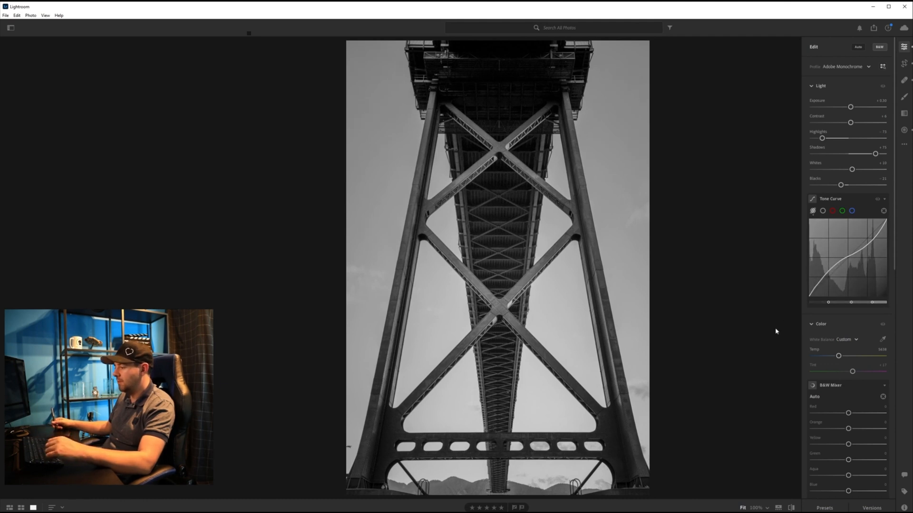
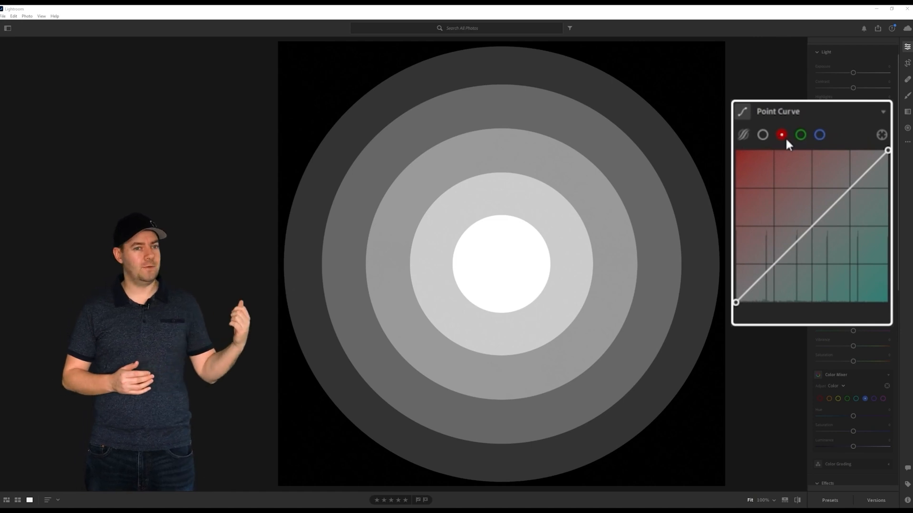
On the ring chart, view the green and blue channel curves and anchor the red curve at its three inner diagonal grid crossings
click(801, 135)
click(820, 135)
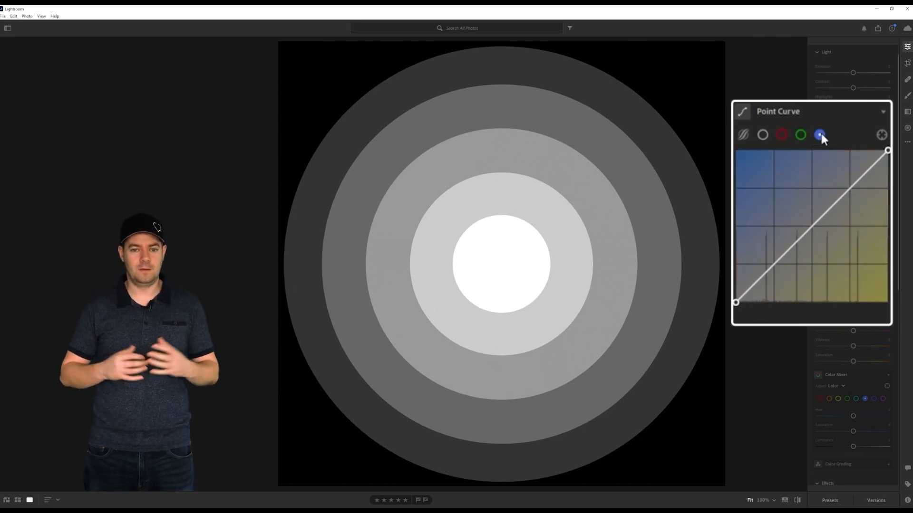
click(781, 135)
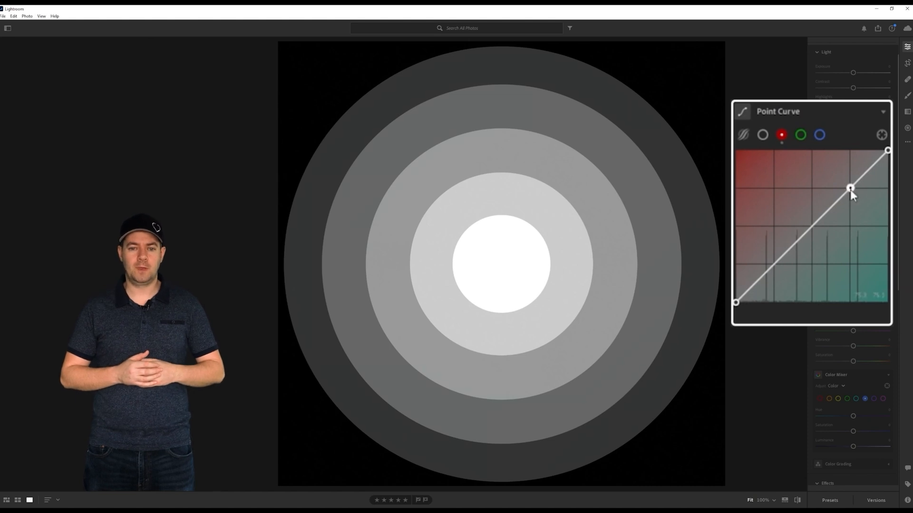
click(850, 189)
click(813, 226)
click(774, 265)
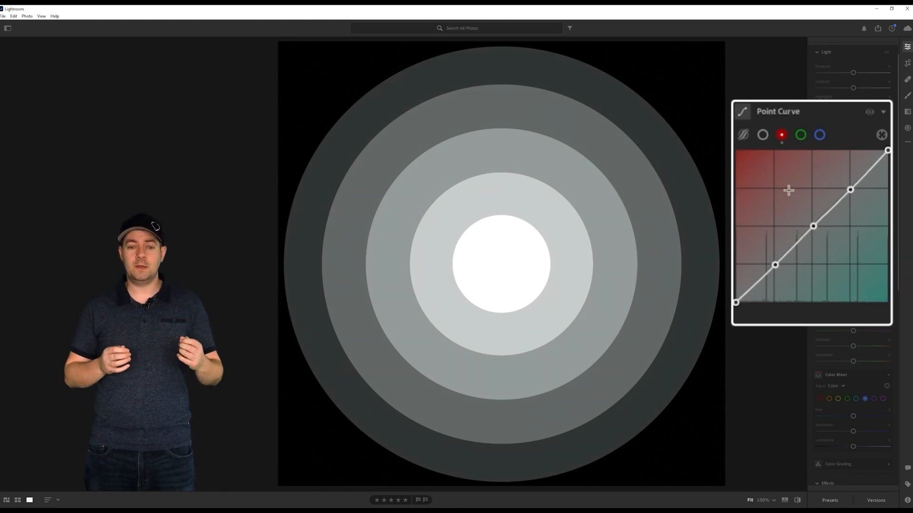
Anchor the green channel curve at its three inner diagonal grid crossings
click(801, 135)
click(774, 263)
click(812, 227)
click(848, 191)
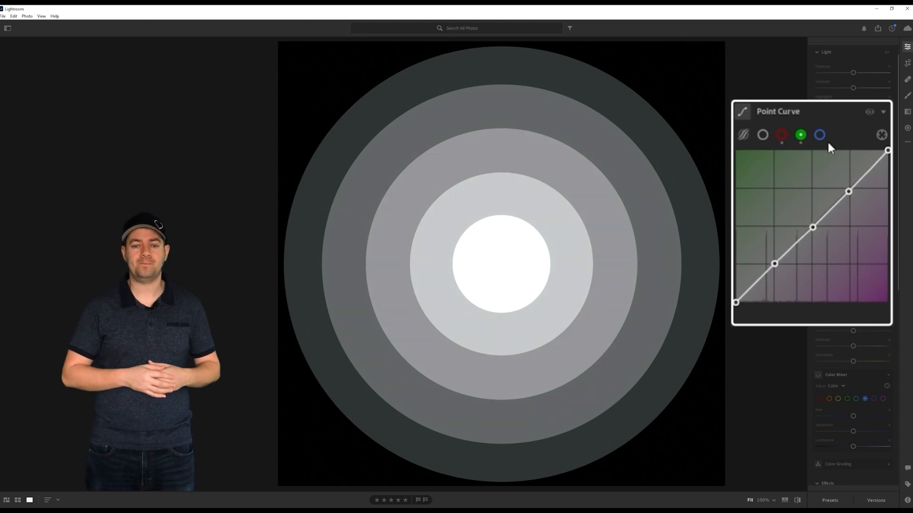
Anchor the blue channel curve at its three inner diagonal grid crossings
click(819, 135)
click(848, 188)
click(811, 226)
click(775, 264)
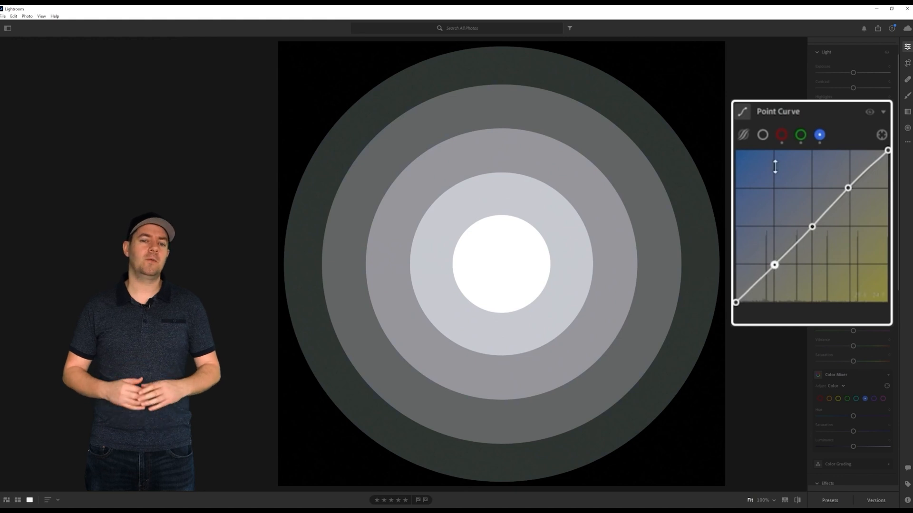
Lower the red channel curve's white point all the way down to remove red from the chart's white centre
click(782, 135)
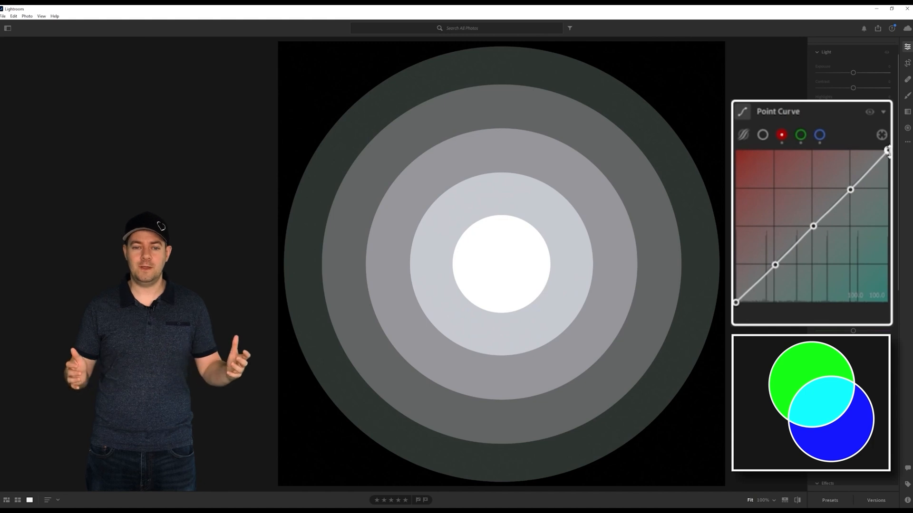
drag(888, 150, 888, 304)
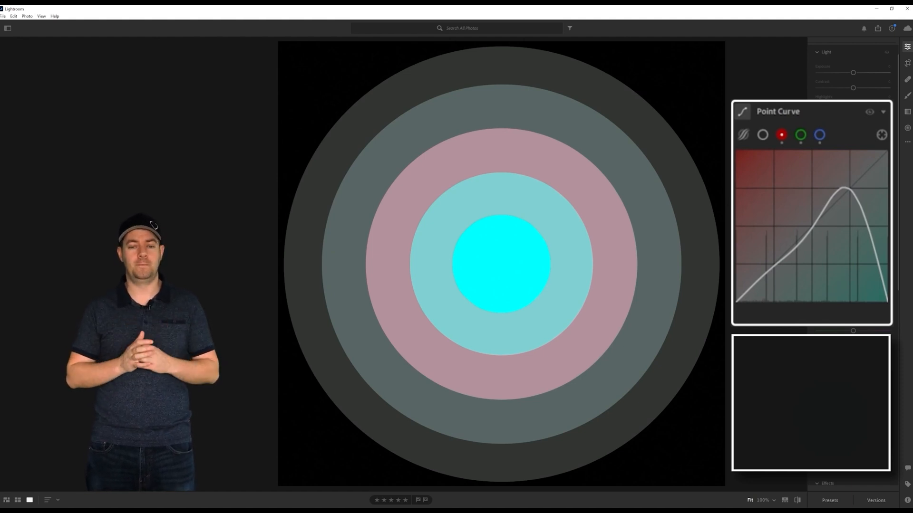
Raise the red channel curve's black point to its maximum to turn the blacks red, and return it to the bottom corner
mouse_move(736, 300)
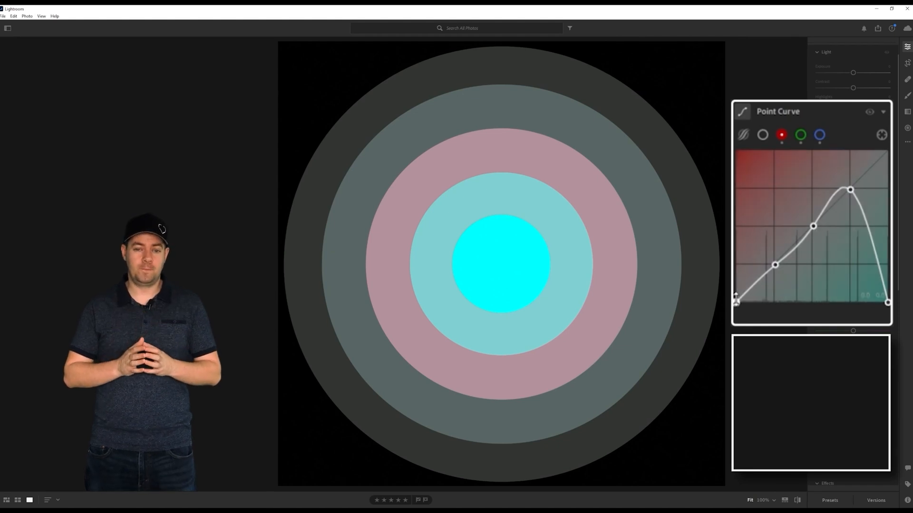
drag(735, 299, 736, 151)
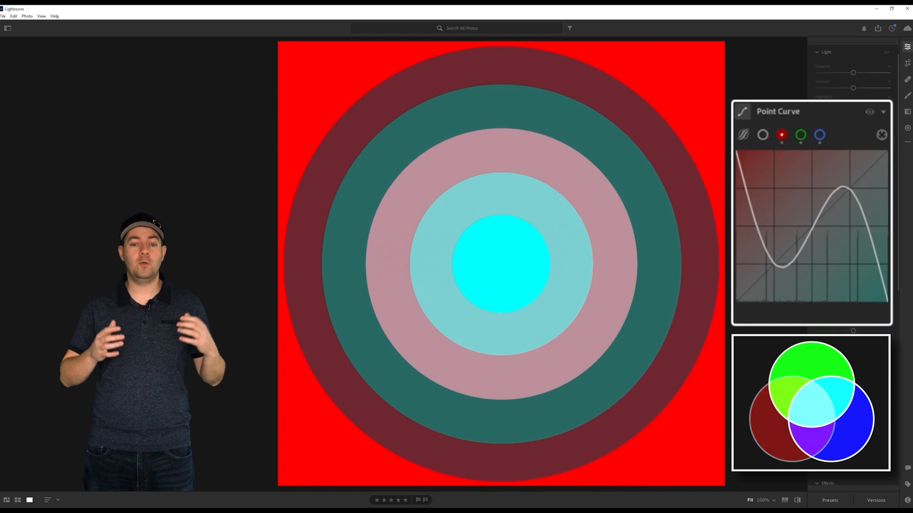
drag(738, 160, 734, 313)
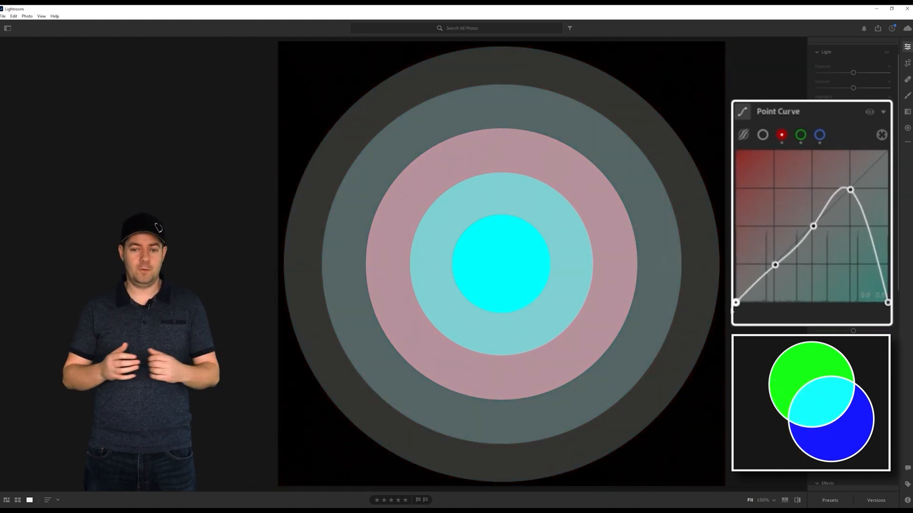
Raise the black points of the green and blue channel curves to their maximum to turn the chart's blacks cyan
click(801, 135)
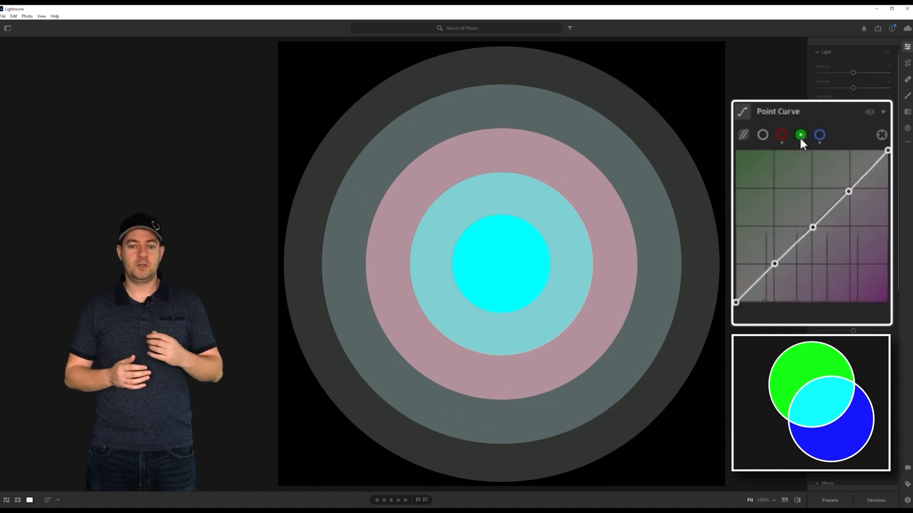
drag(736, 303, 737, 294)
drag(750, 218, 736, 150)
click(818, 136)
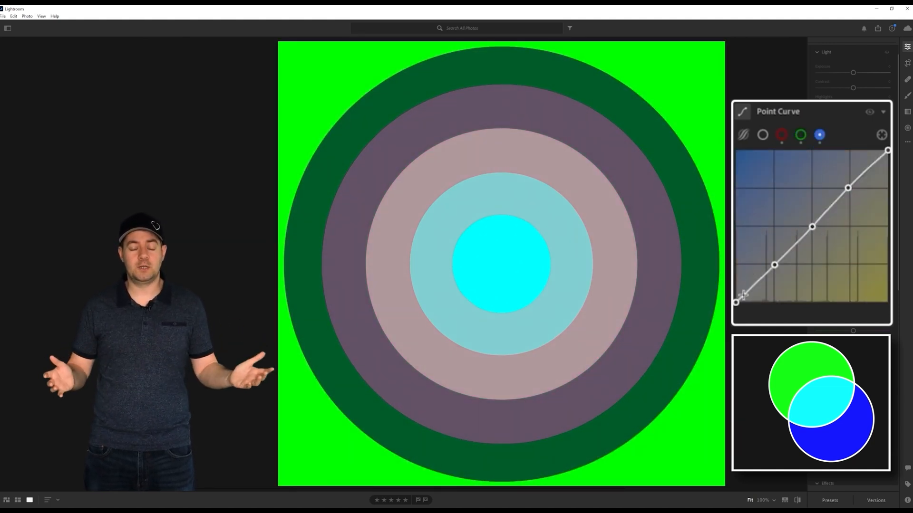
drag(736, 302, 735, 153)
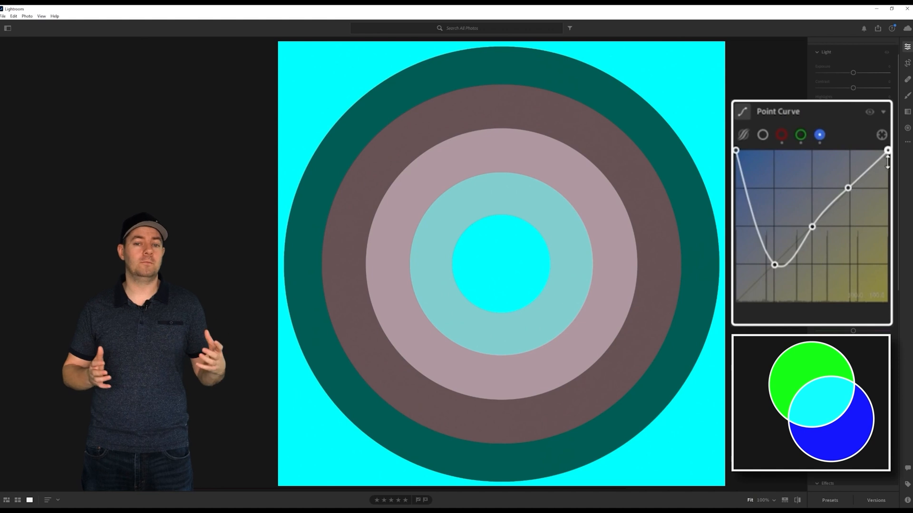
Lower the blue channel curve's white point all the way down and return the red channel curve's white point to the top corner
drag(887, 151, 888, 306)
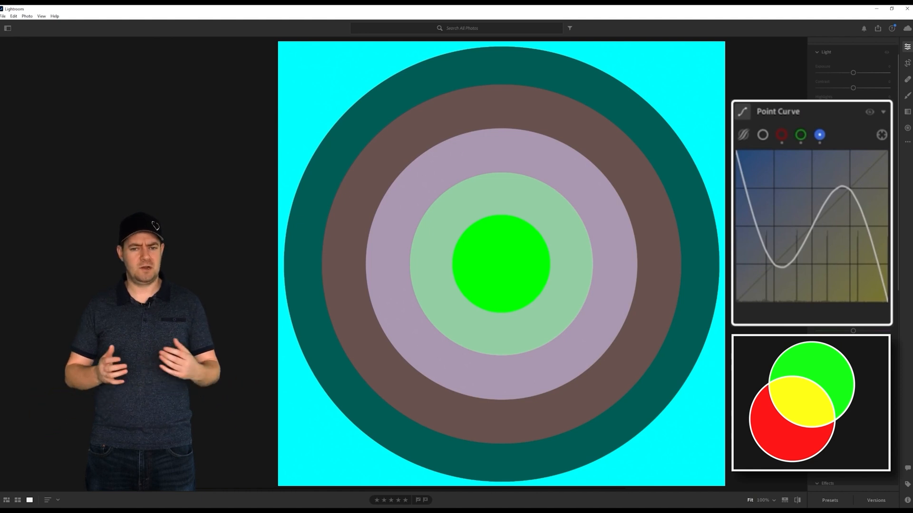
click(779, 133)
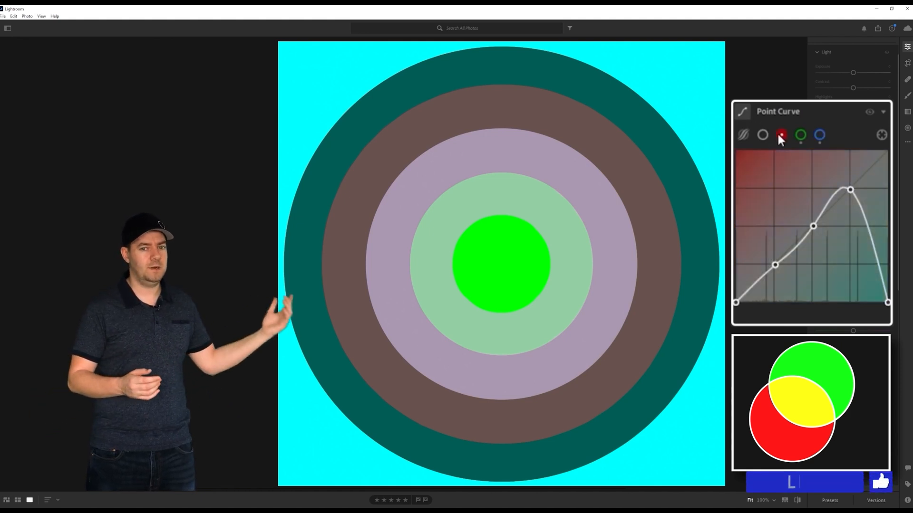
drag(887, 302, 888, 151)
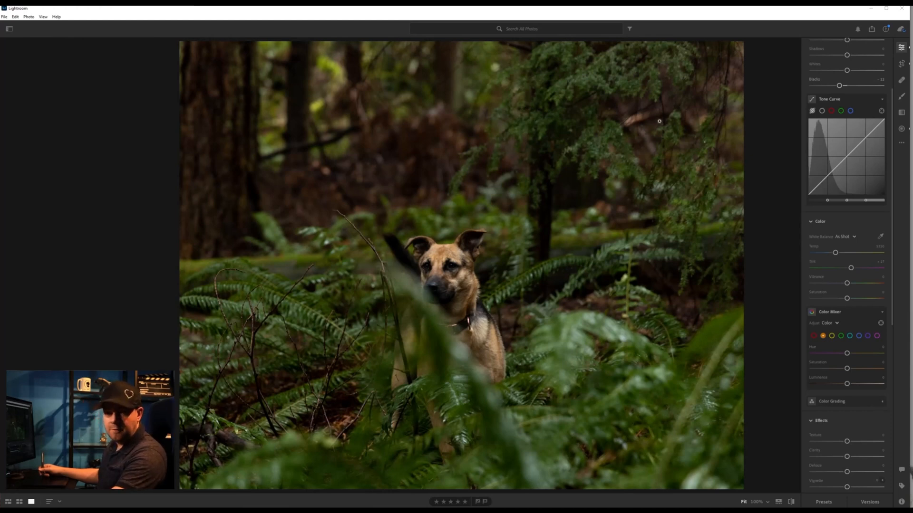
Anchor the green channel curve of the forest dog photo at its three inner diagonal grid crossings and slightly lower its white point
scroll(891, 192, up, 2)
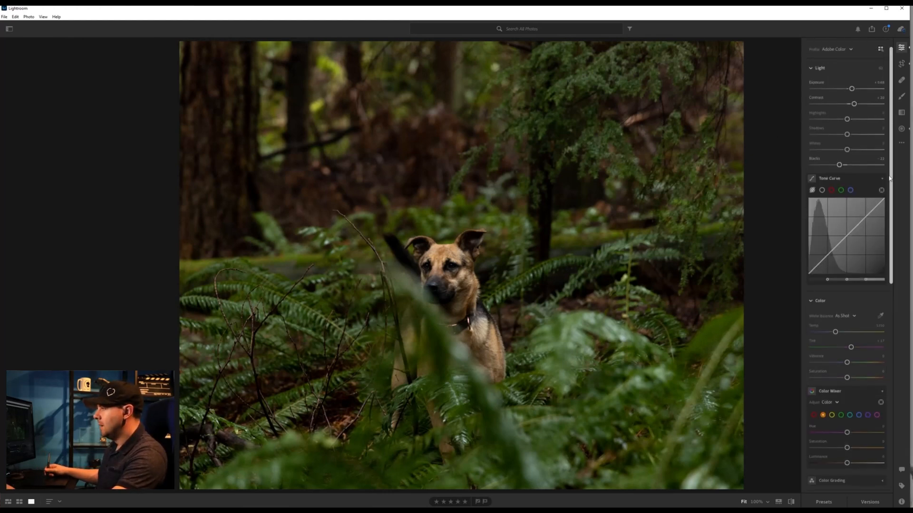
drag(889, 191, 889, 192)
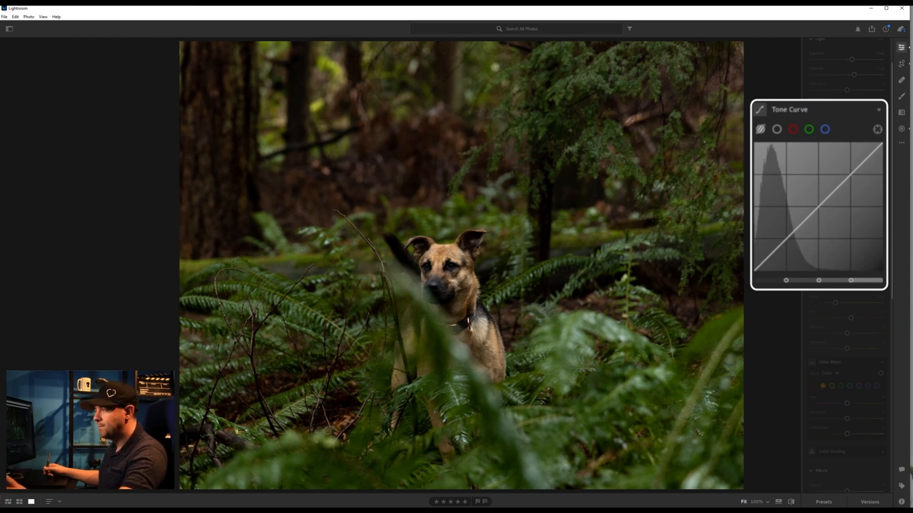
click(809, 130)
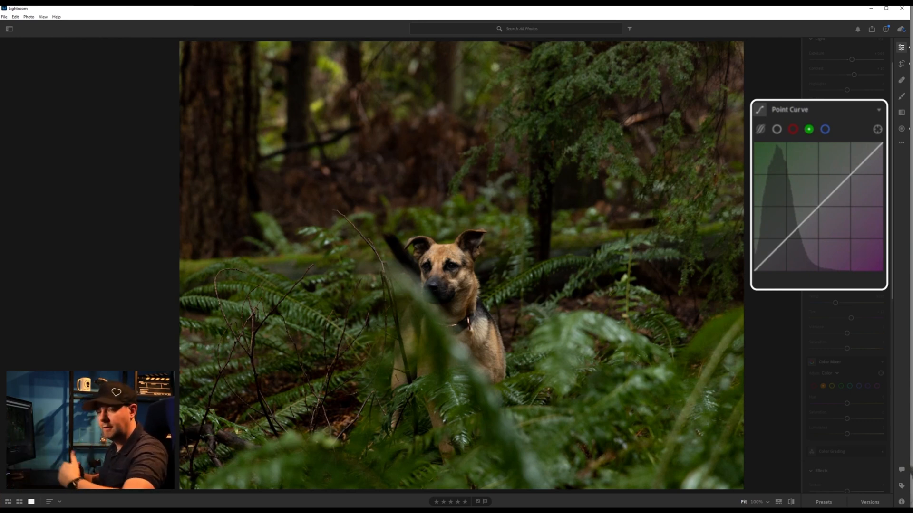
click(851, 174)
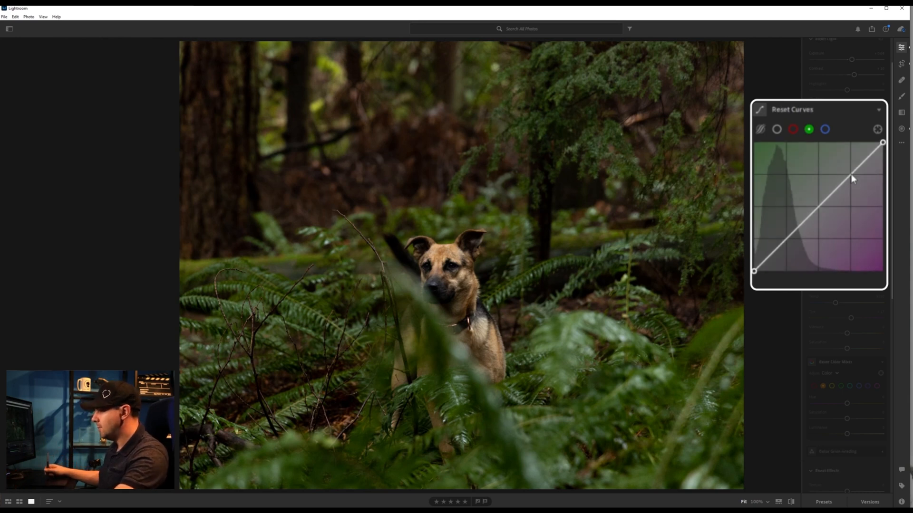
click(820, 206)
click(784, 241)
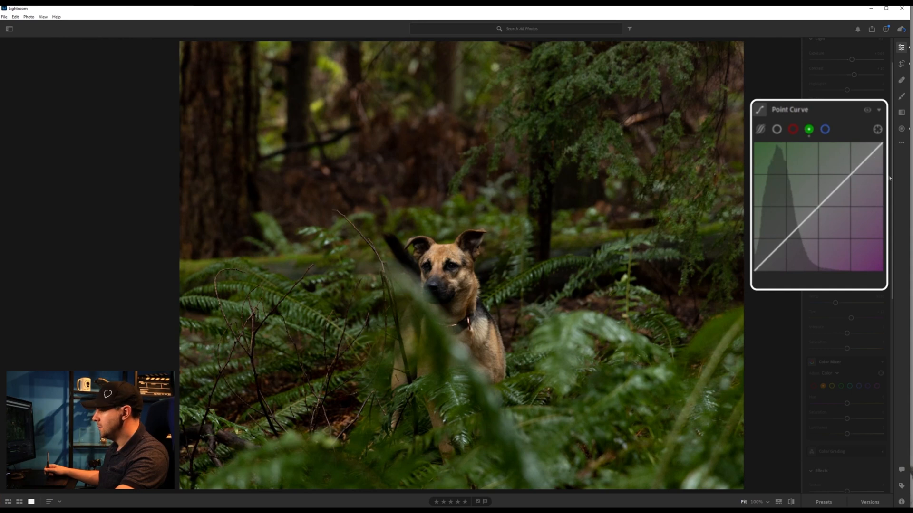
drag(883, 144, 892, 186)
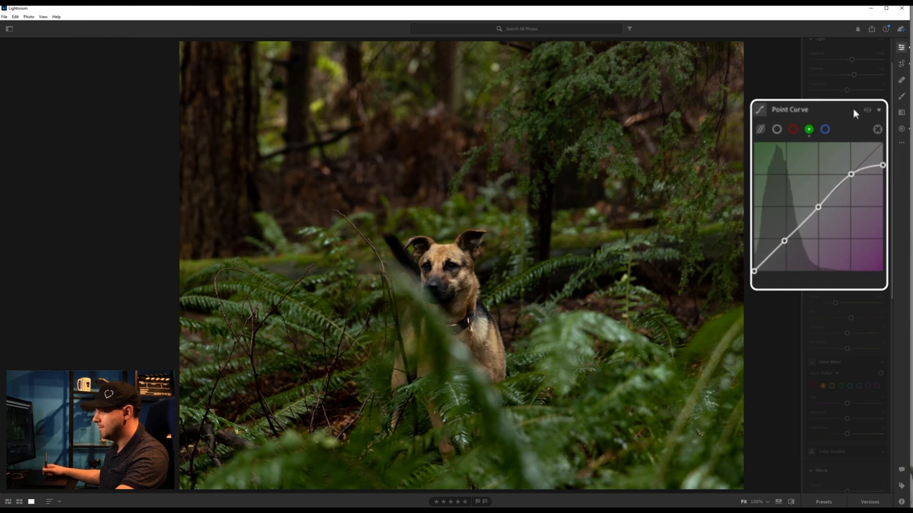
Compare the dog photo with and without the lowered green channel white point
click(866, 110)
click(866, 110)
click(865, 110)
click(867, 110)
click(866, 108)
click(866, 108)
click(866, 108)
click(866, 107)
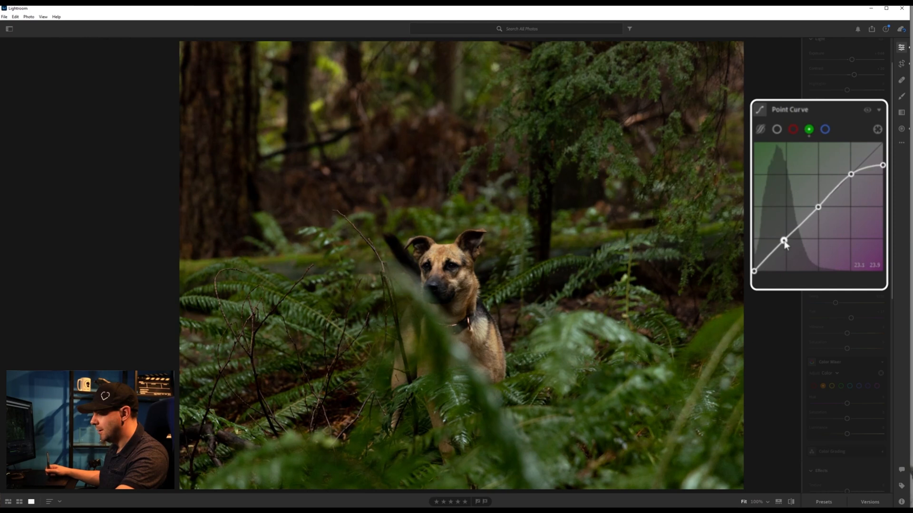
Lower the green channel curve's shadow anchor to 26.3, 22.0 and compare the dog photo with and without the curve
drag(785, 242, 788, 244)
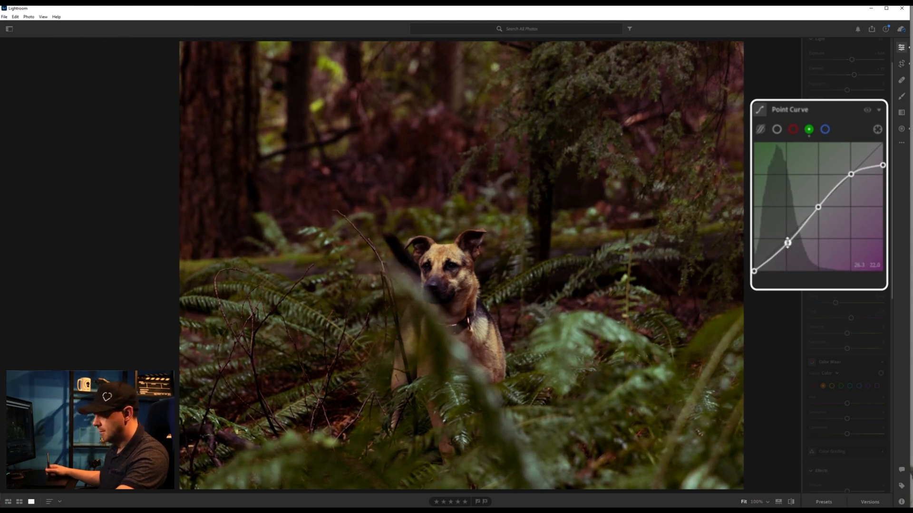
click(866, 110)
click(865, 112)
click(863, 111)
click(861, 110)
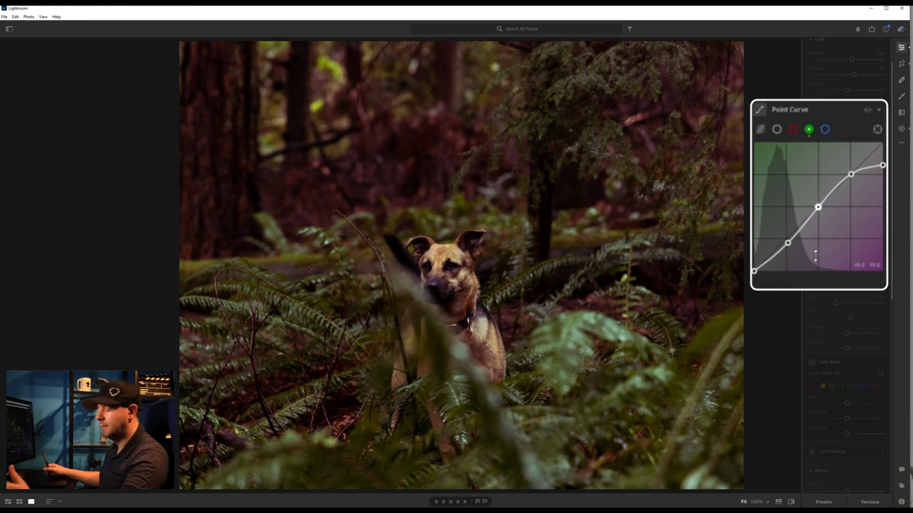
Anchor the dog photo's red channel curve at its three inner diagonal grid crossings
click(793, 130)
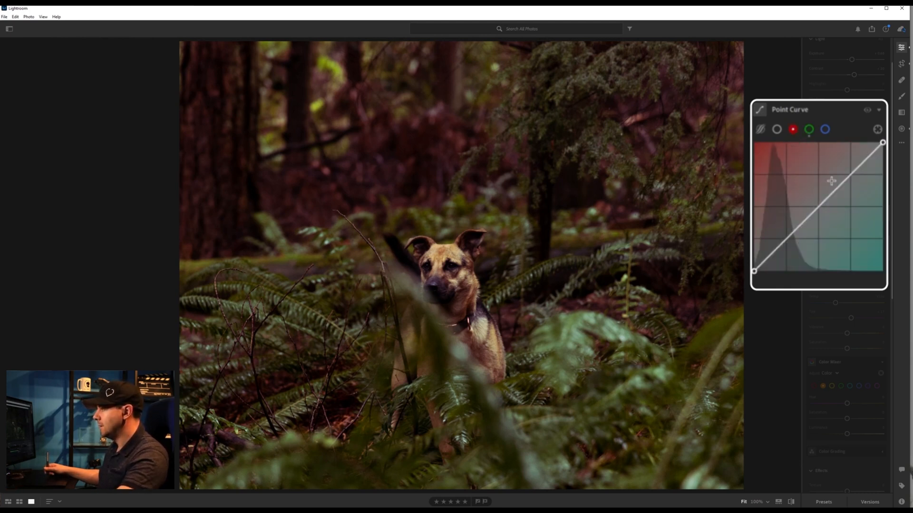
key(alt)
click(849, 176)
click(817, 206)
click(786, 237)
alt+click(785, 239)
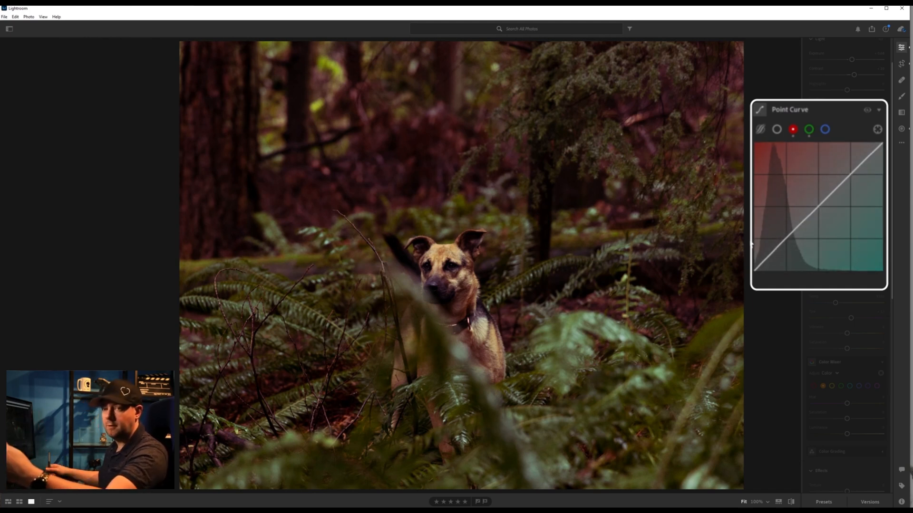
Shape the red channel curve into a slight S by lowering its shadow anchor and raising its highlight anchor, and compare before and after
drag(784, 239, 793, 243)
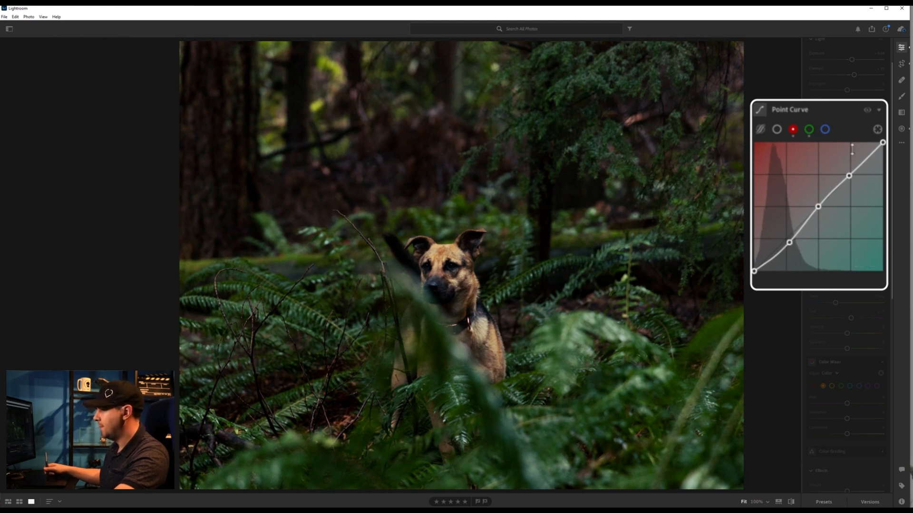
drag(848, 175, 848, 174)
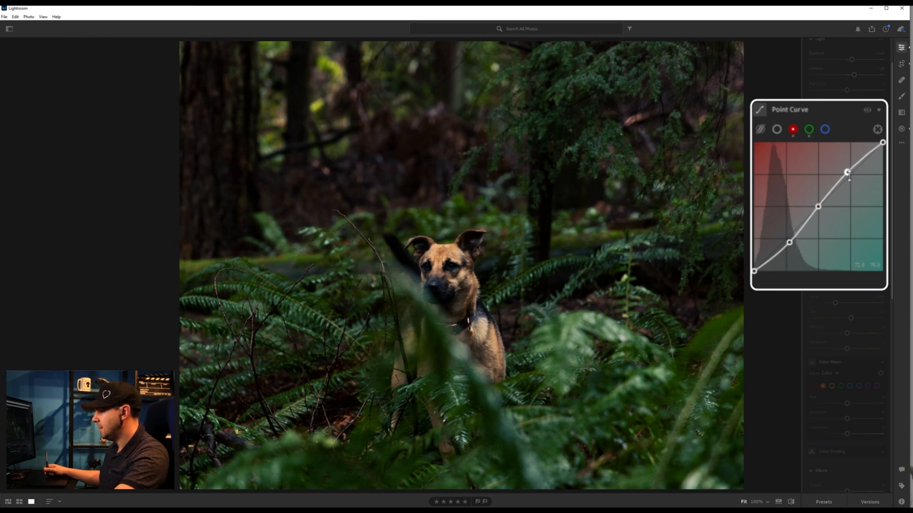
click(866, 111)
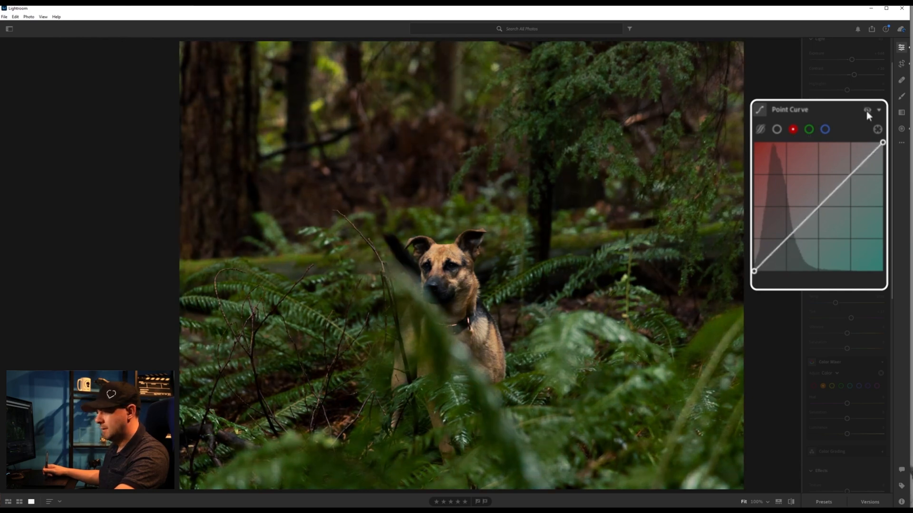
click(867, 111)
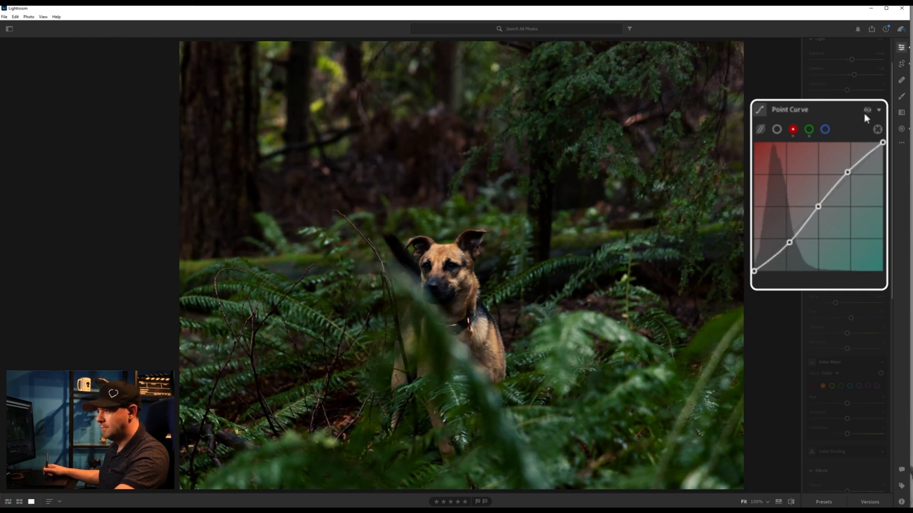
Compare the dog photo with and without its combined red and green channel curves
click(865, 110)
click(868, 109)
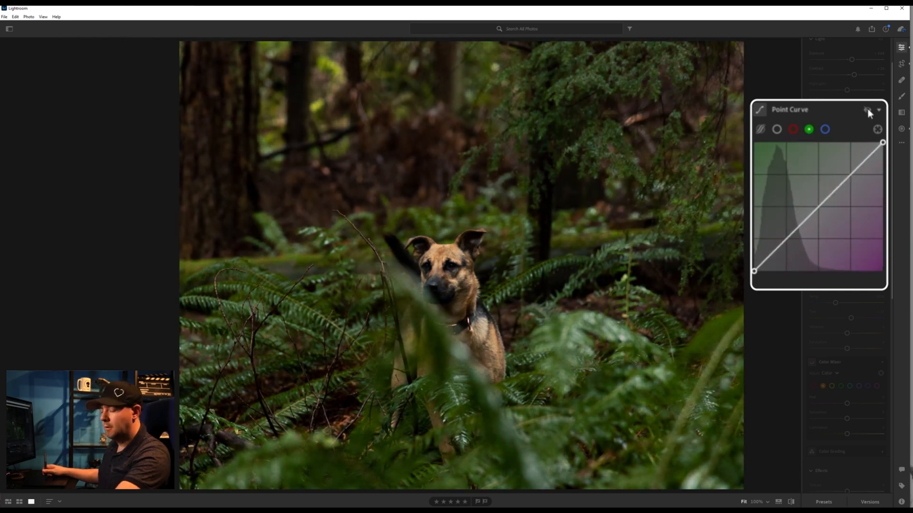
click(866, 110)
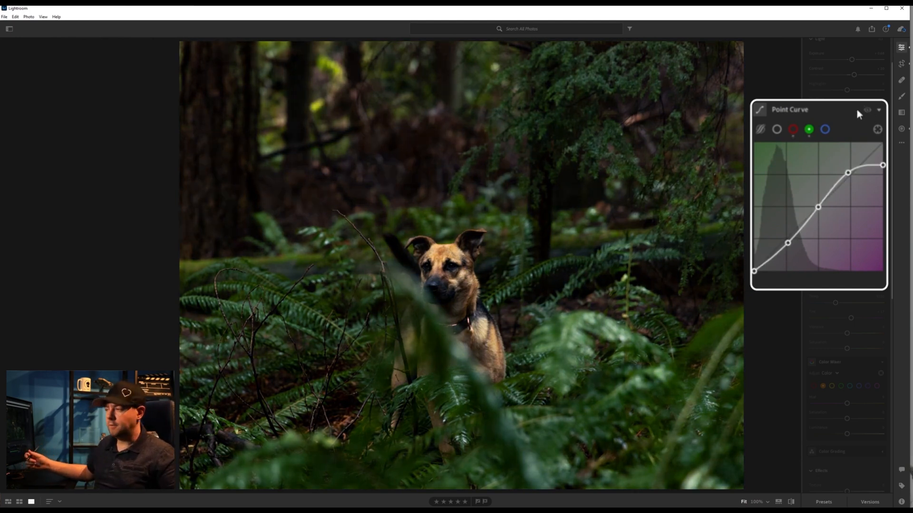
click(863, 111)
click(865, 112)
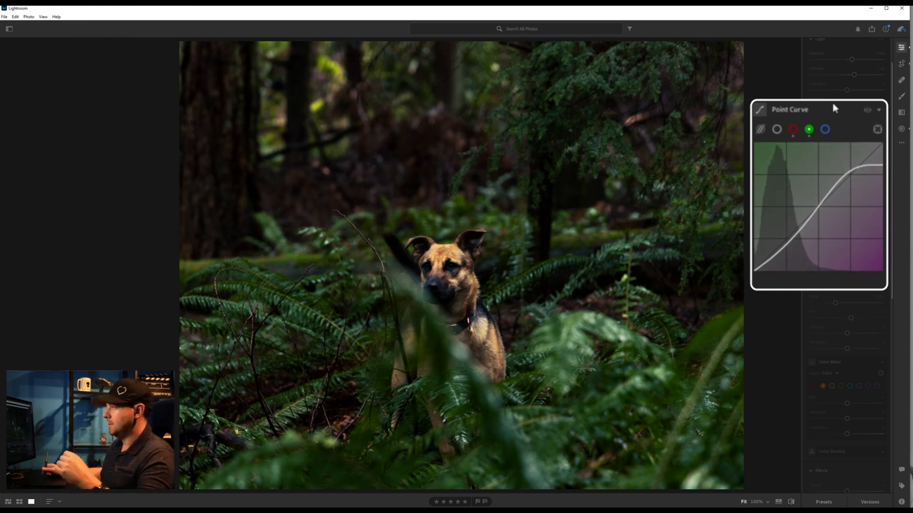
click(871, 107)
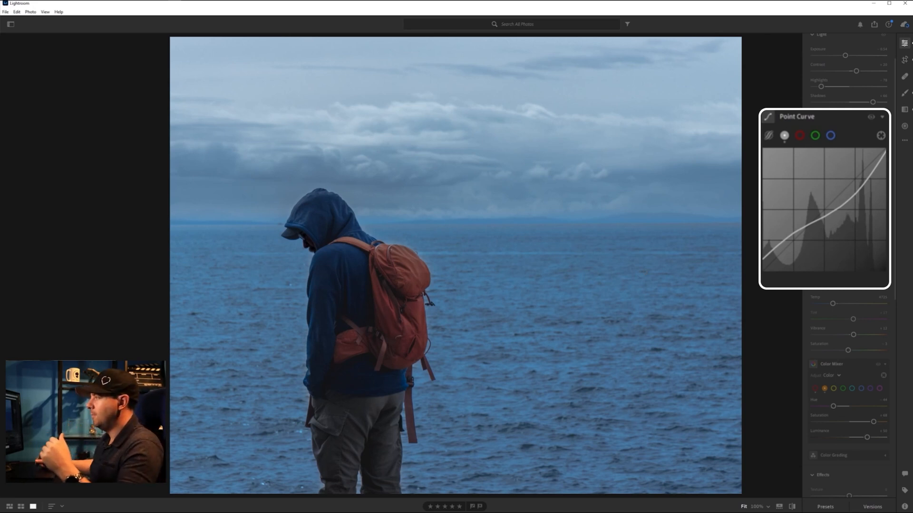
Turn on on-image curve adjustment for the backpacker photo and anchor its blue channel curve at the three inner diagonal grid crossings
click(831, 136)
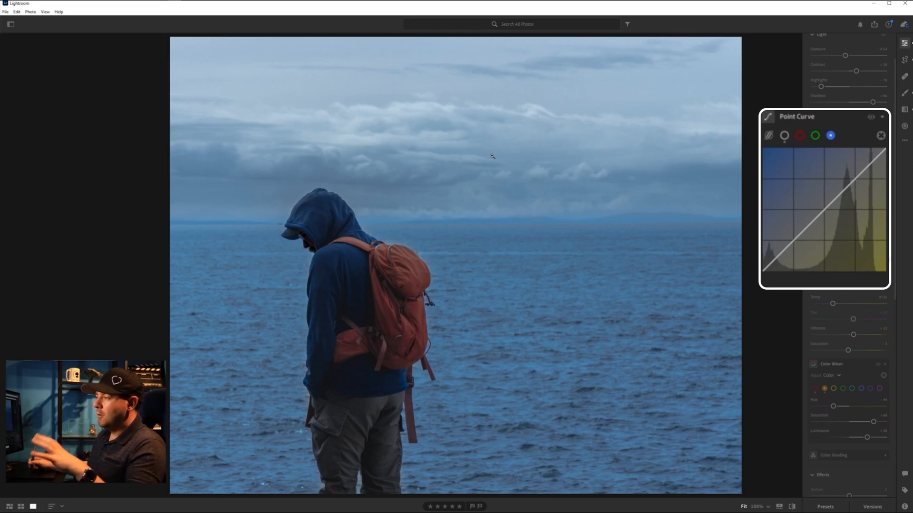
click(881, 136)
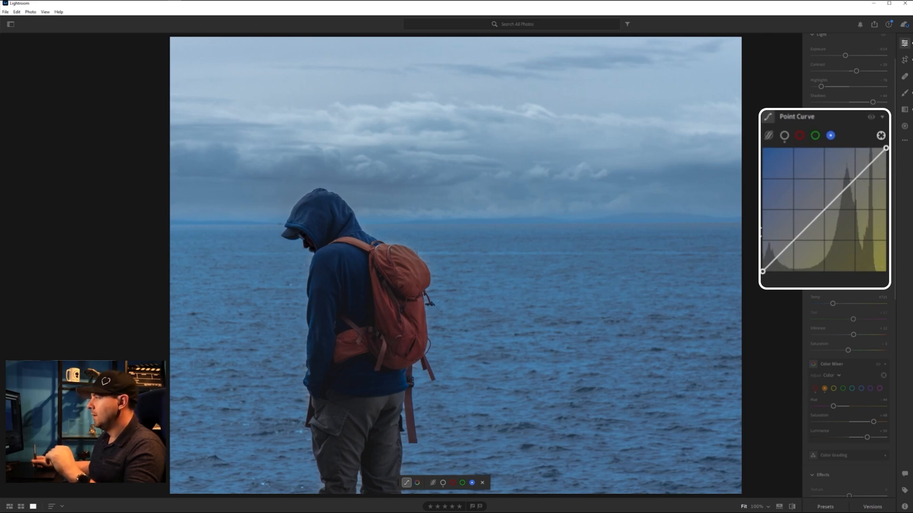
key(alt)
click(855, 179)
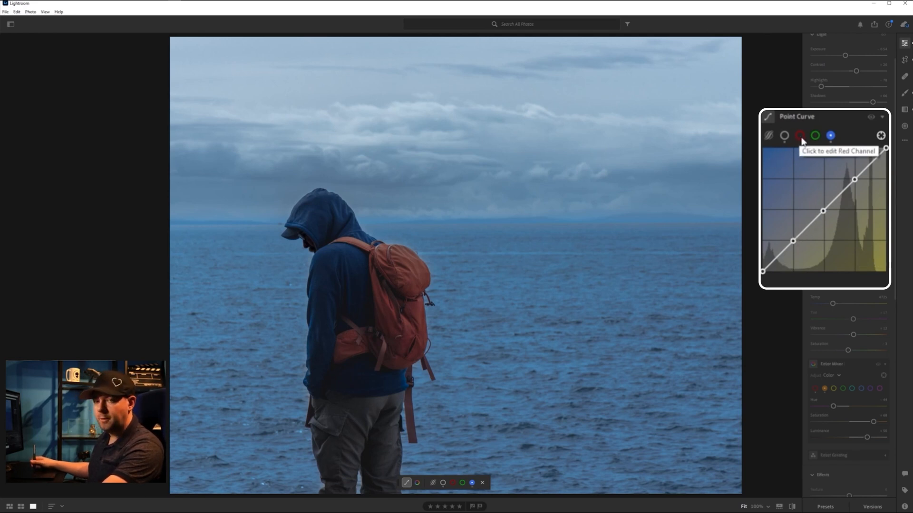
Anchor the backpacker photo's red channel curve at its three inner diagonal grid crossings
click(800, 137)
alt+click(854, 180)
alt+click(823, 211)
alt+click(794, 239)
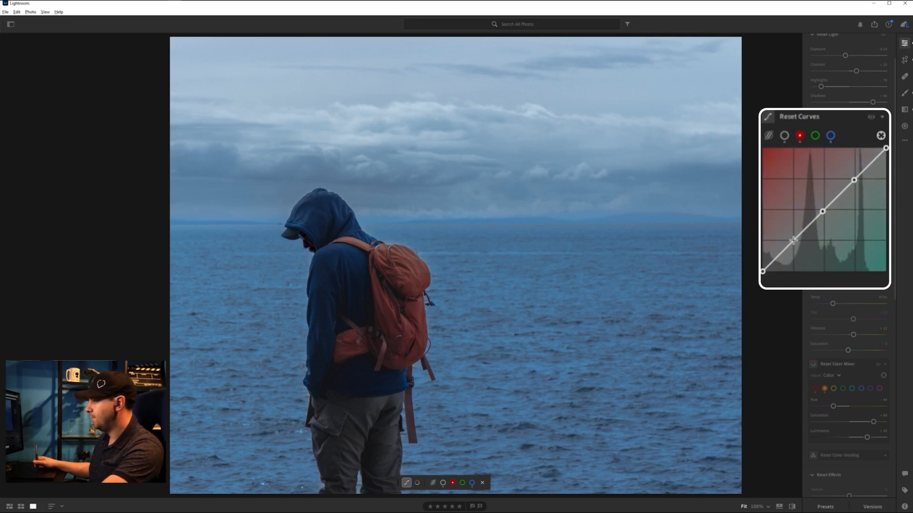
Lower the blue channel curve's white point and highlight anchor to bring yellow into the sky behind the backpacker
click(830, 136)
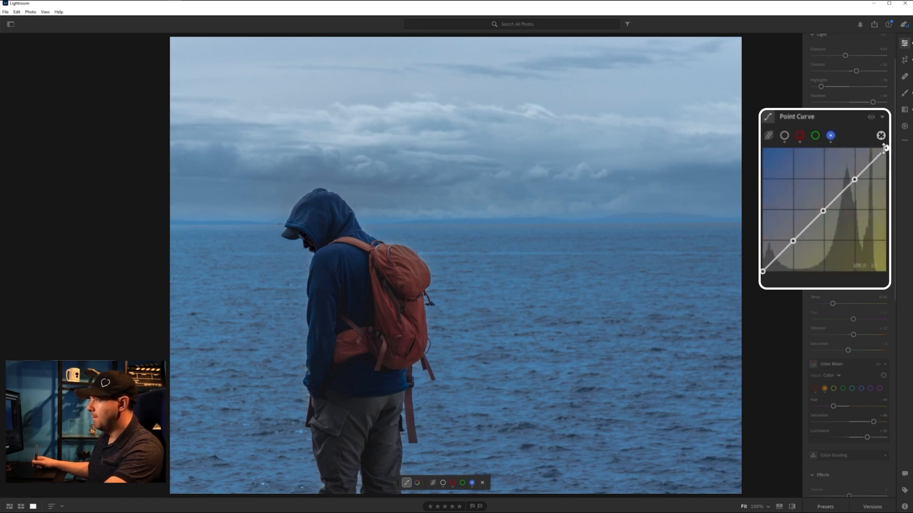
drag(886, 149, 908, 190)
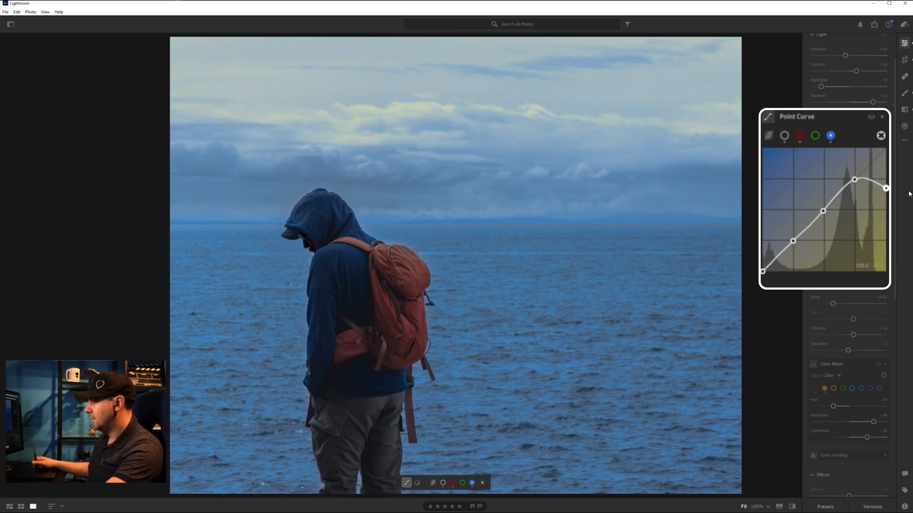
drag(854, 181, 854, 198)
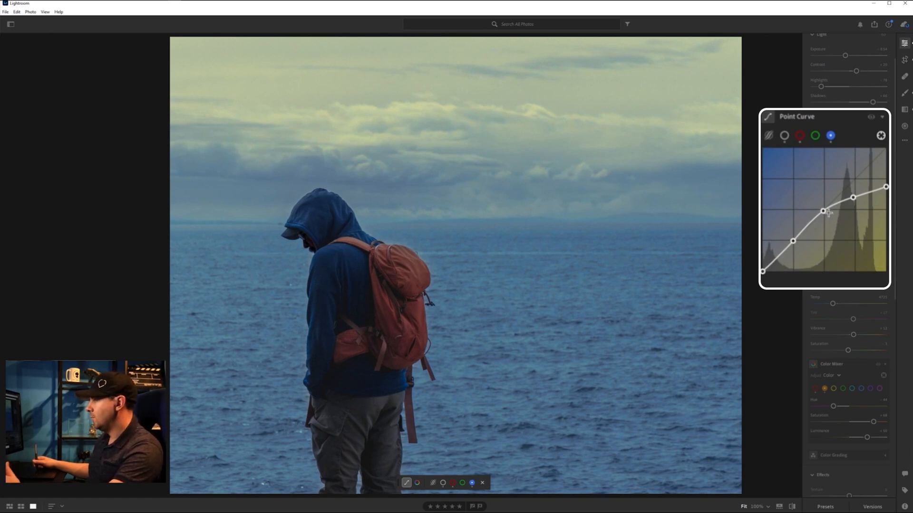
drag(891, 193, 891, 198)
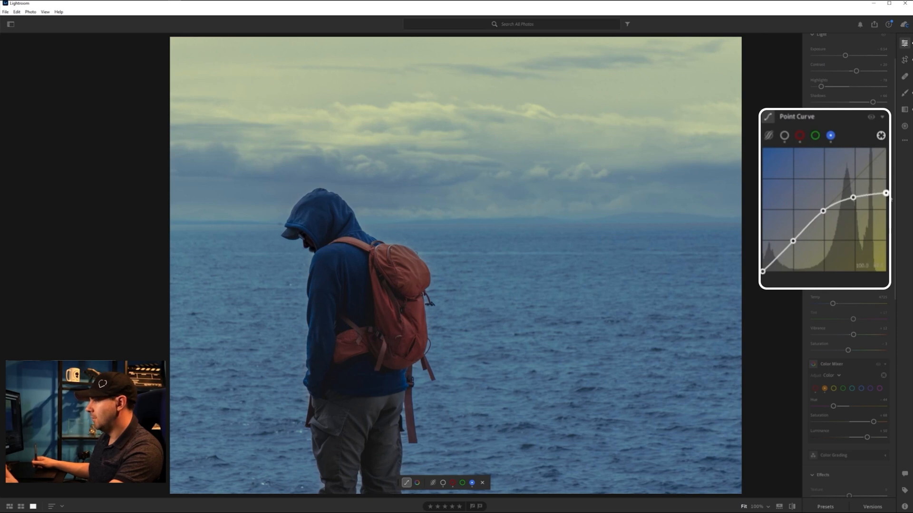
Raise the red channel curve's highlight anchor slightly to warm the sky toward orange
click(798, 136)
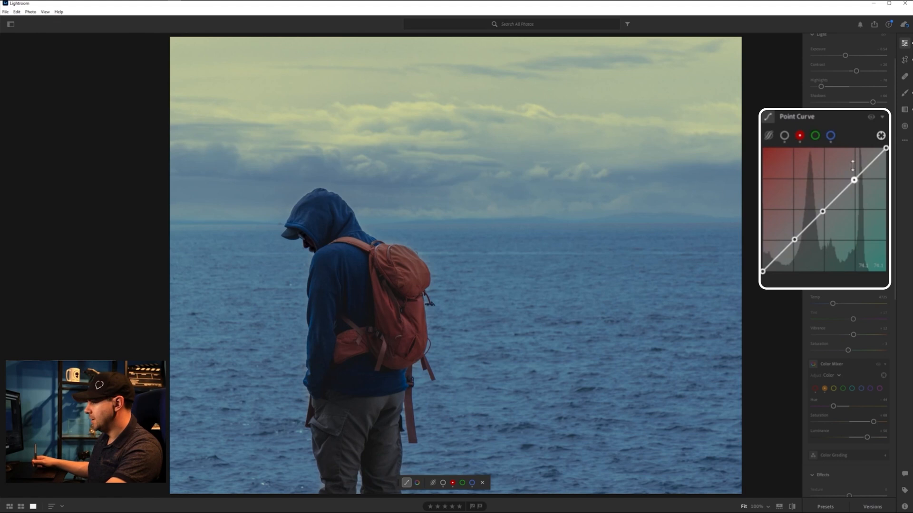
drag(853, 180, 851, 174)
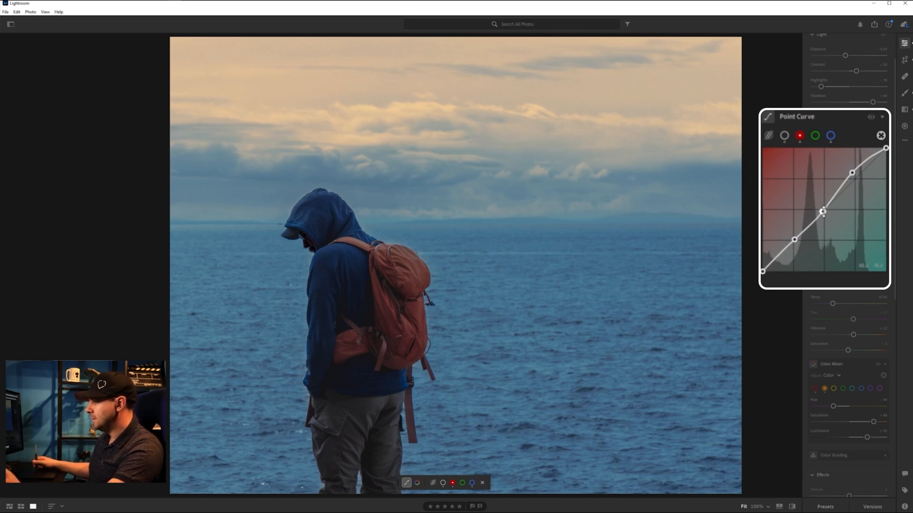
Raise the red channel curve's midtone anchor slightly, and lower the blue channel curve's highlight anchor and white point for a yellower sky
drag(823, 212, 821, 210)
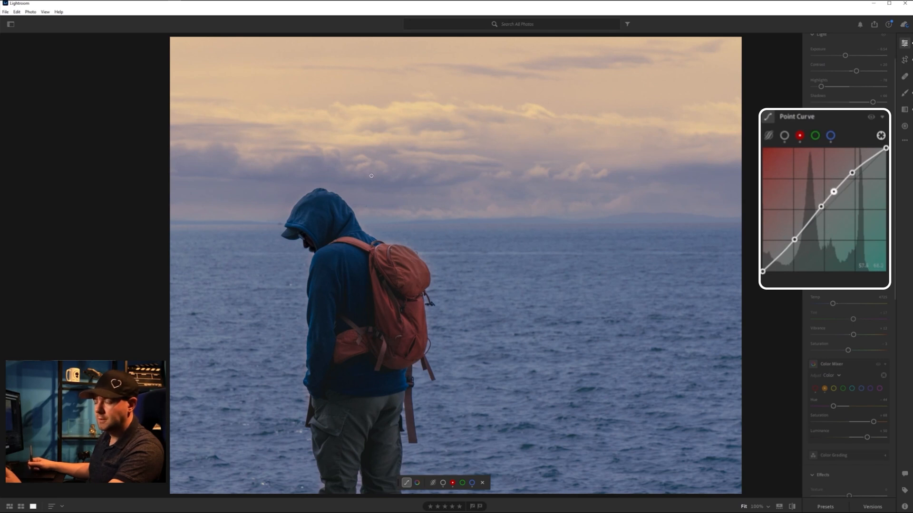
click(831, 136)
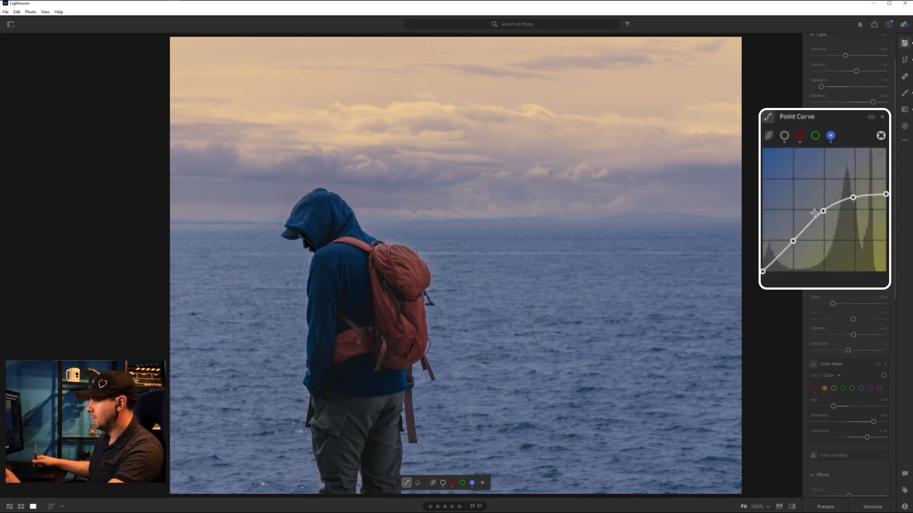
drag(823, 209, 852, 205)
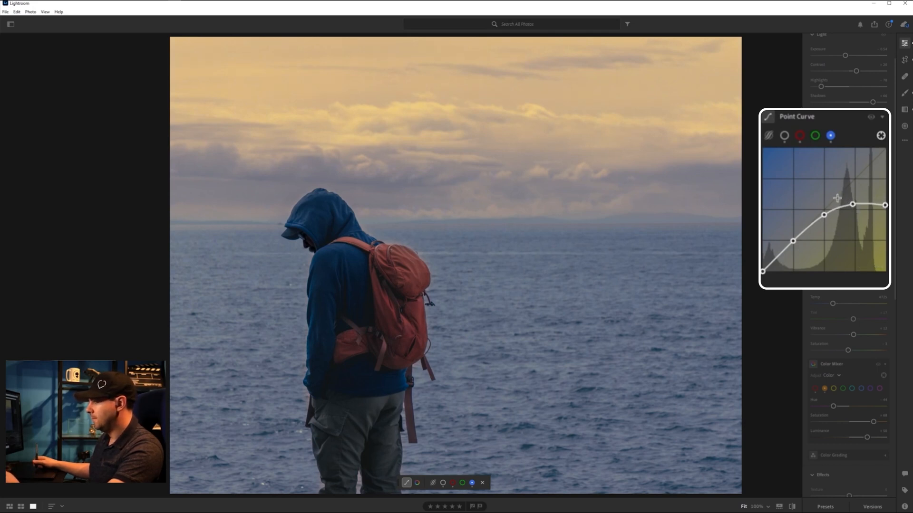
Lower the red channel curve's shadow anchor slightly to bring teal into the water and the backpacker's dark clothing
click(795, 137)
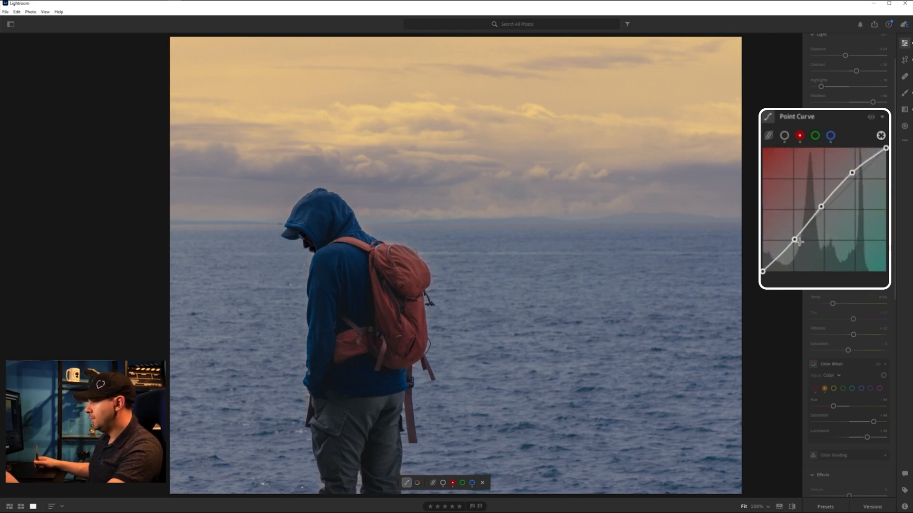
click(815, 214)
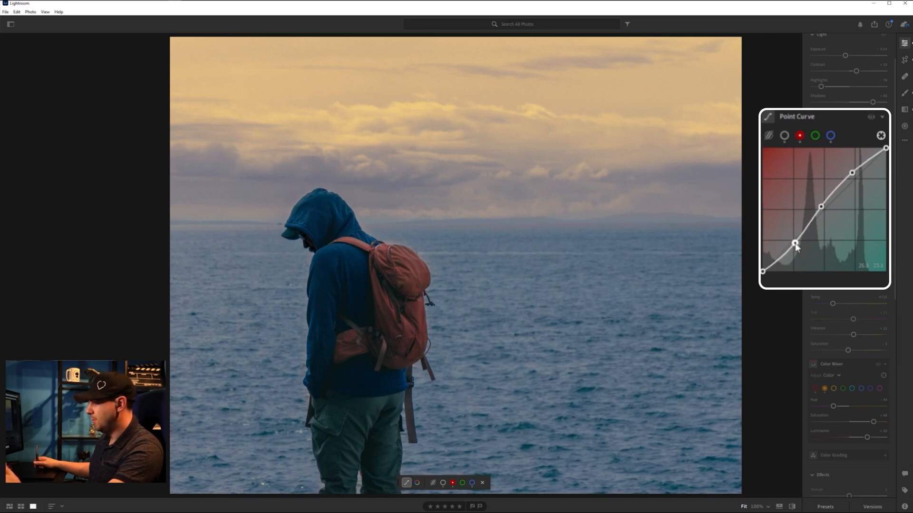
drag(794, 243, 797, 244)
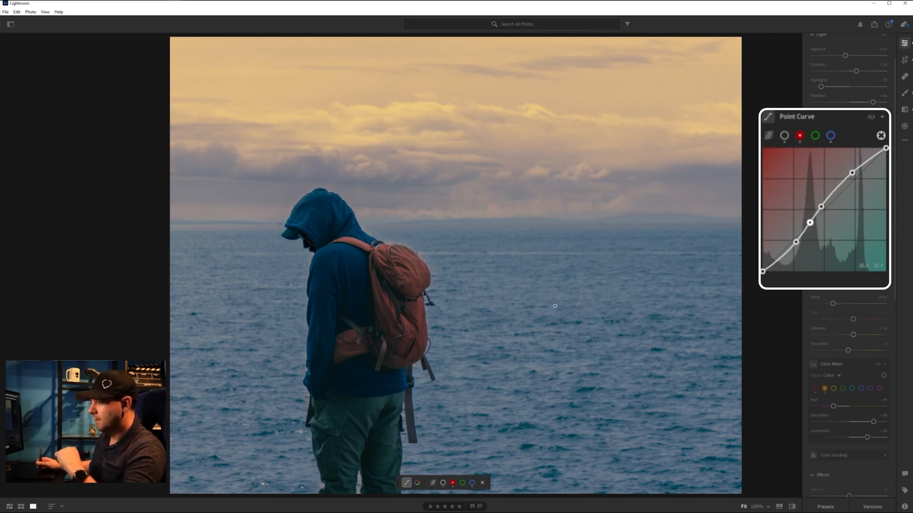
Adjusting directly on the water, raise the red channel's midtones very slightly and lower the blue channel curve's highlight anchor
drag(551, 312, 556, 312)
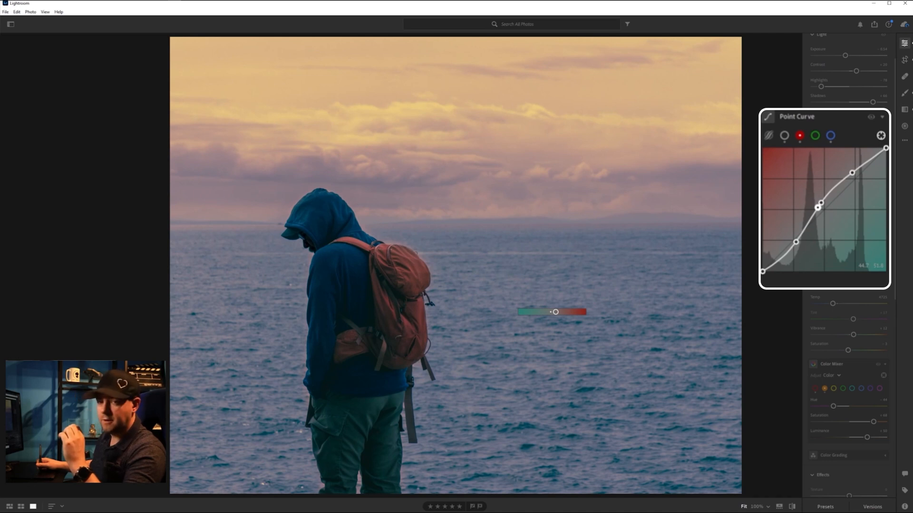
drag(555, 312, 554, 312)
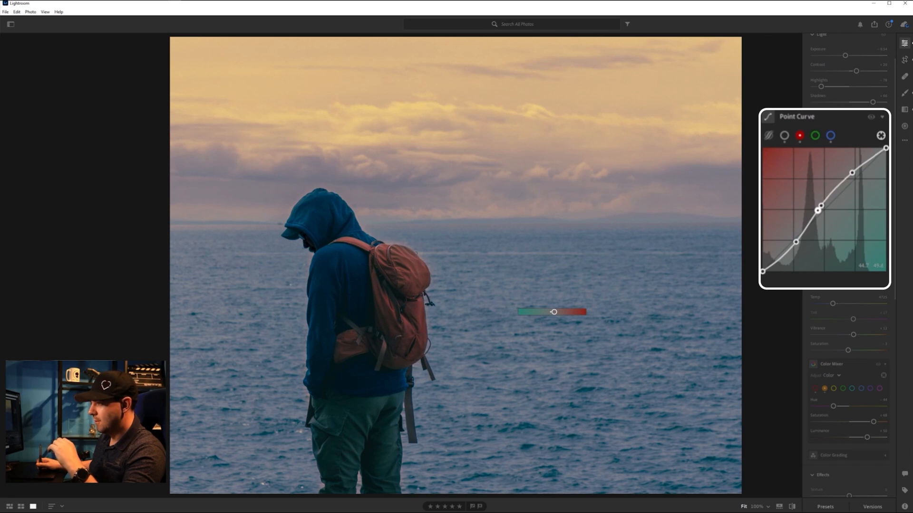
drag(554, 312, 553, 313)
click(830, 137)
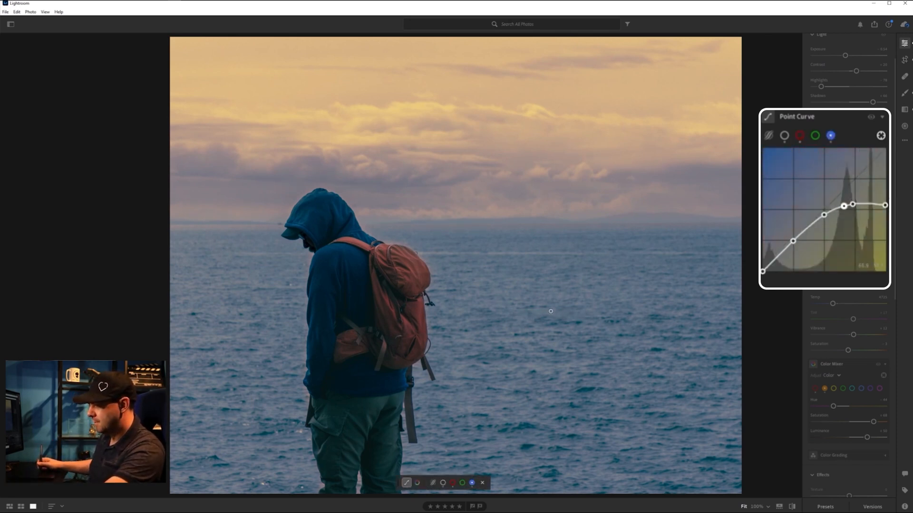
drag(552, 311, 552, 310)
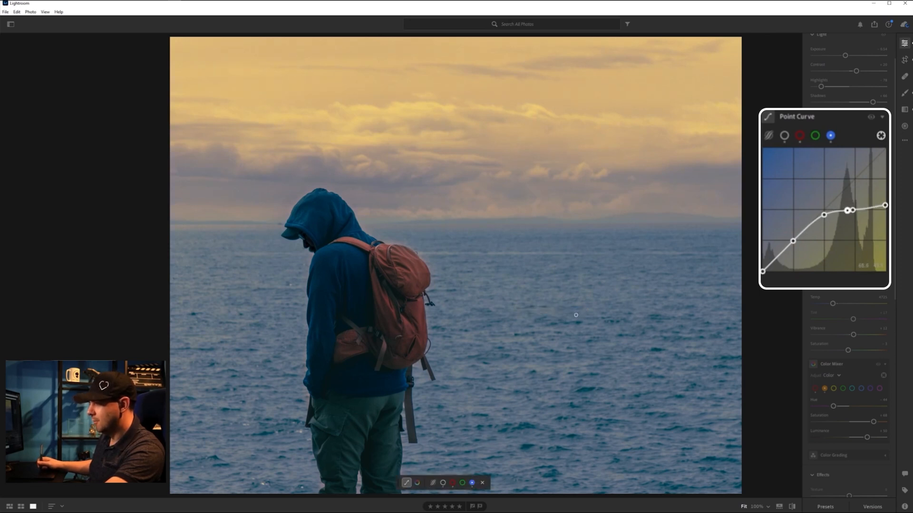
Return to the red channel curve and fine-tune its midtones directly on the water to the backpacker's right
click(800, 136)
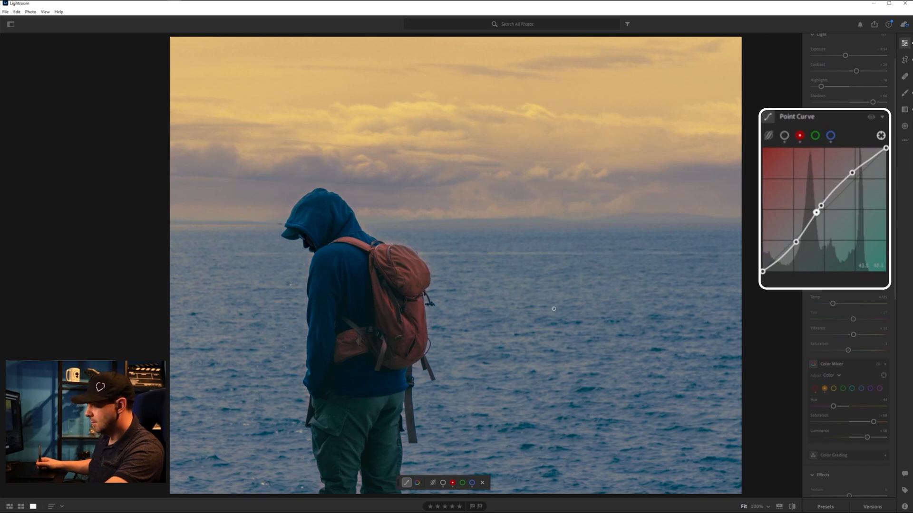
double_click(815, 213)
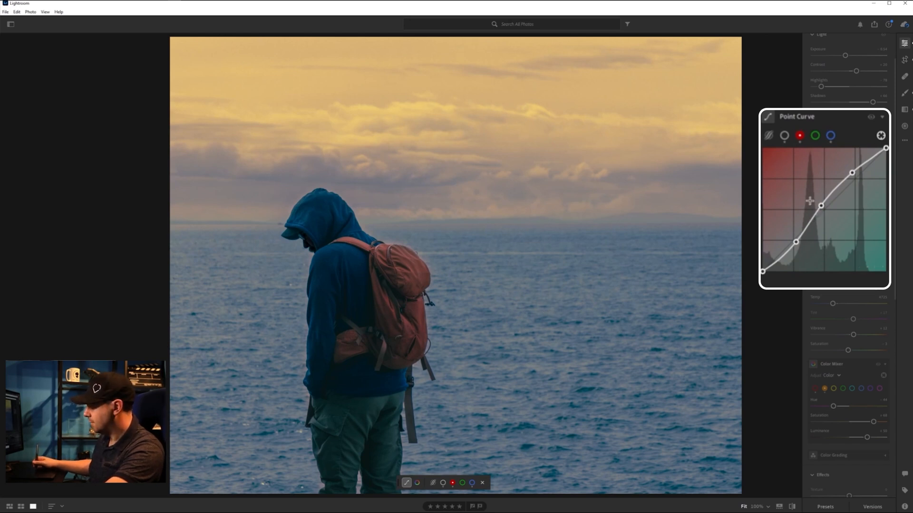
drag(550, 312, 552, 347)
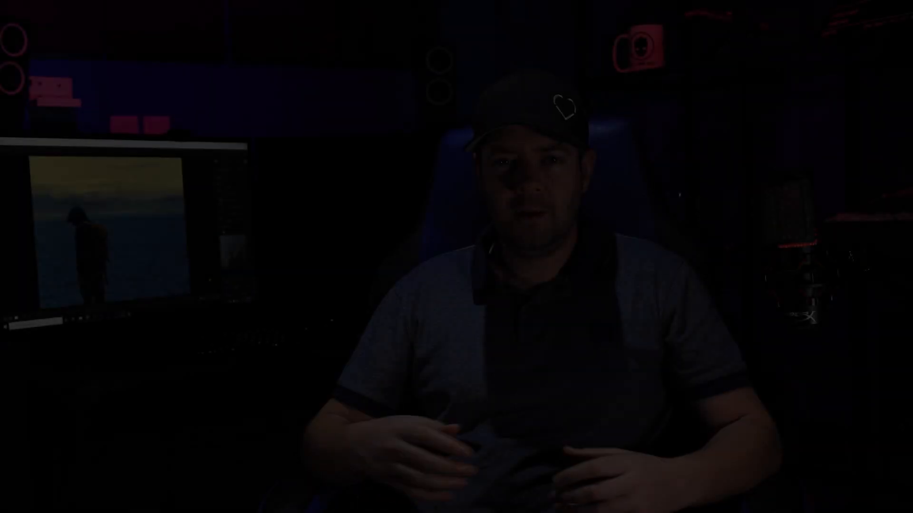